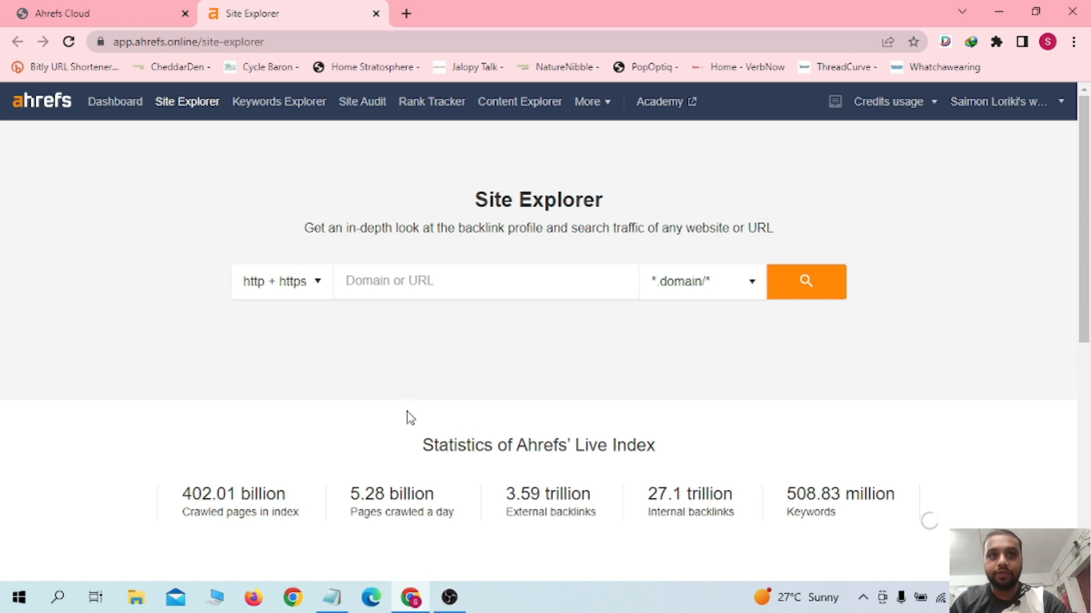
click(332, 597)
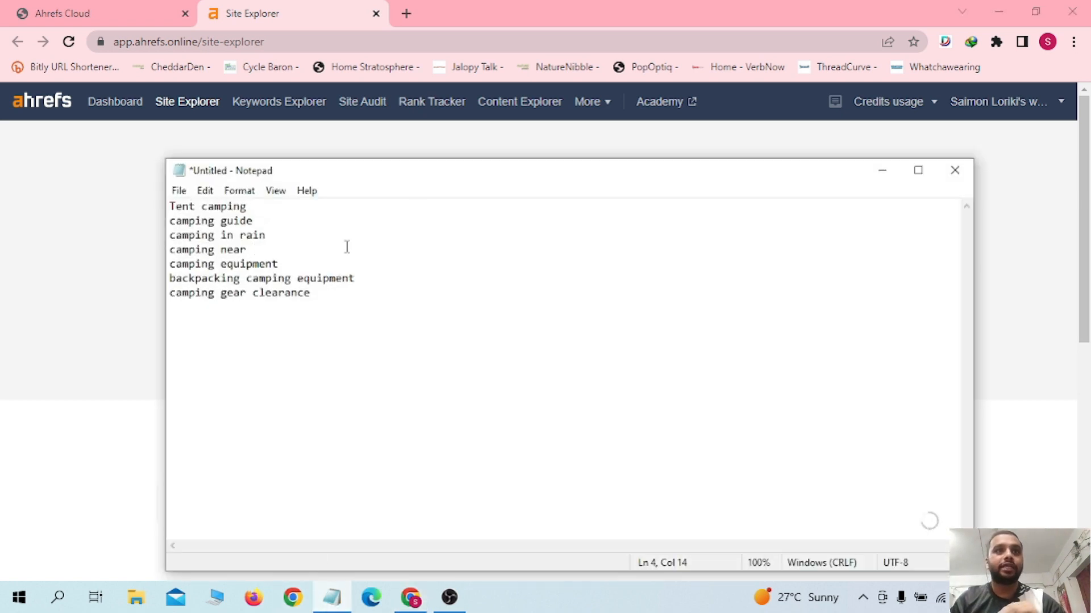
drag(333, 292, 156, 204)
key(ctrl+c)
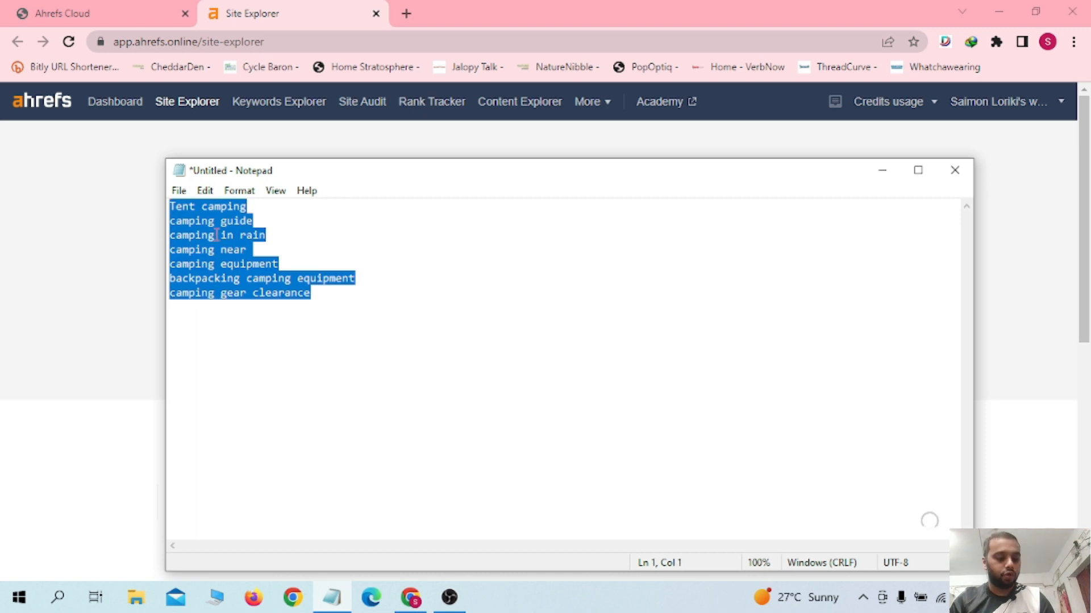
click(227, 251)
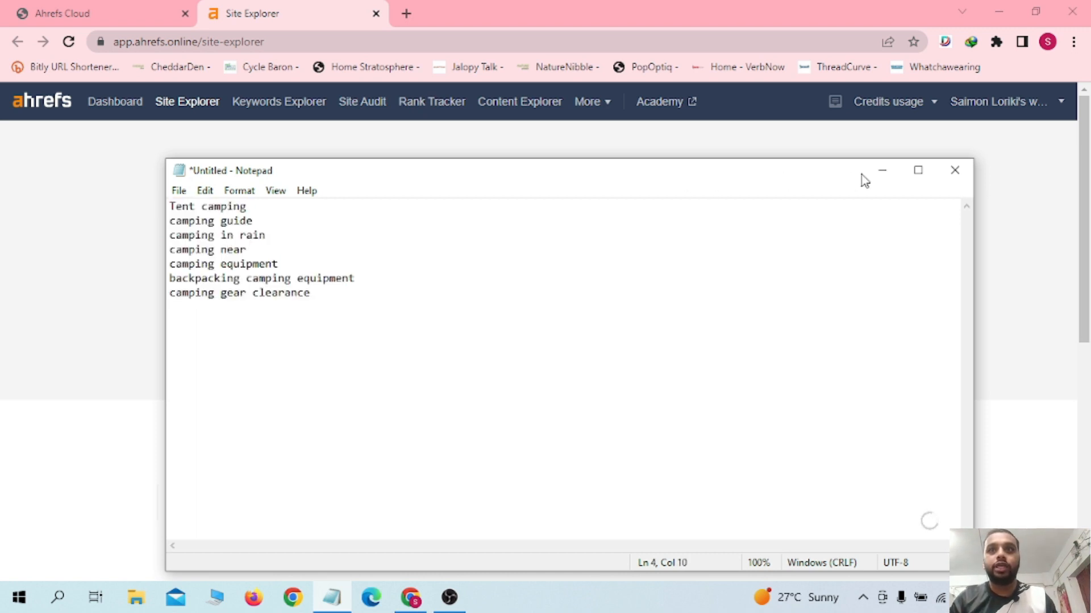
click(883, 171)
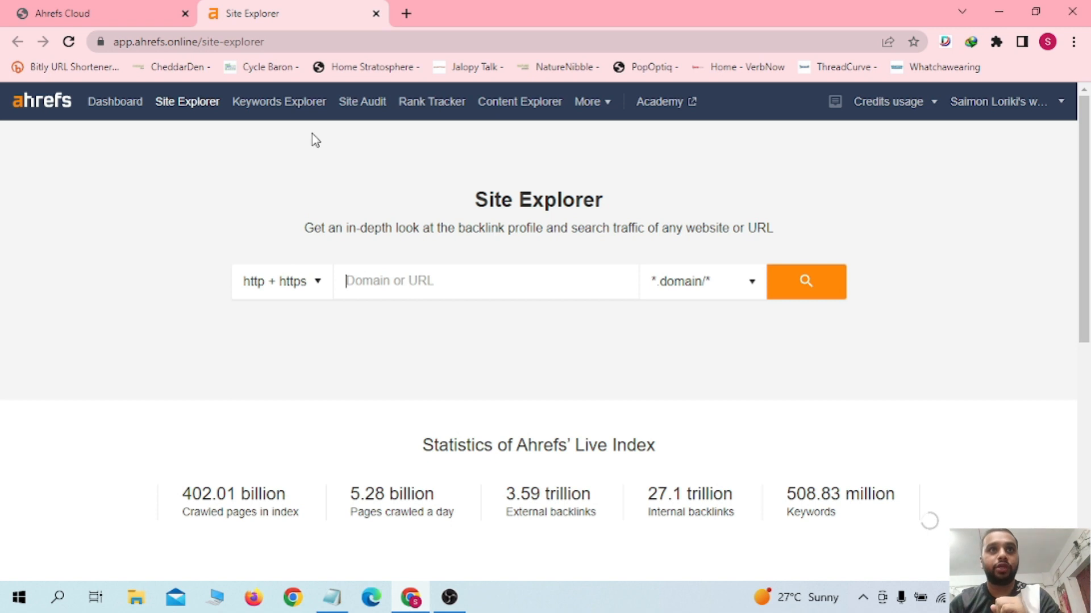
Step: Open Keywords Explorer and check the target country options, keeping United States
click(280, 108)
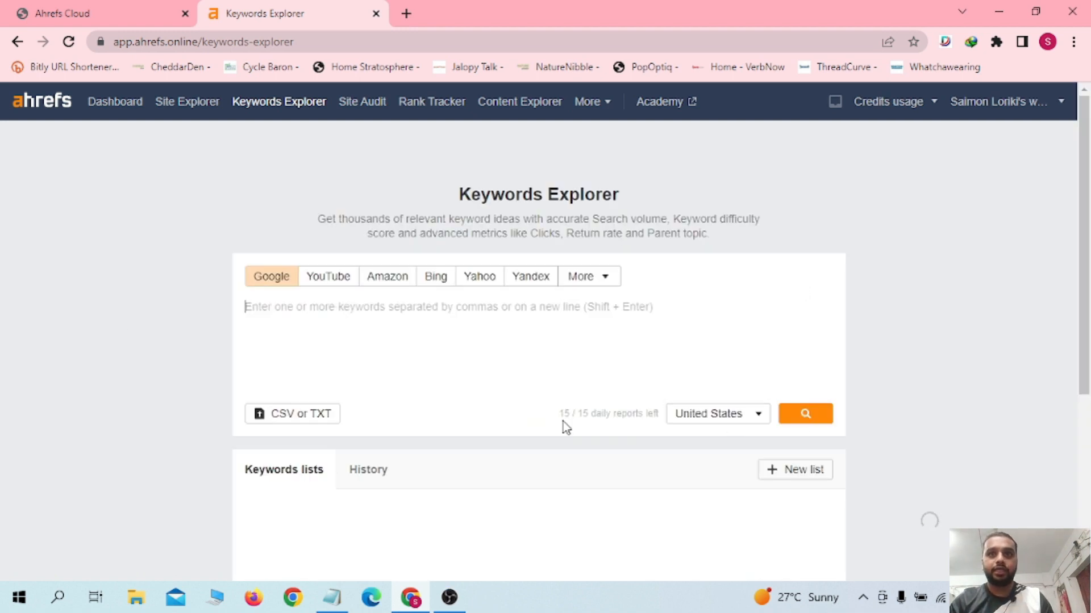
click(757, 422)
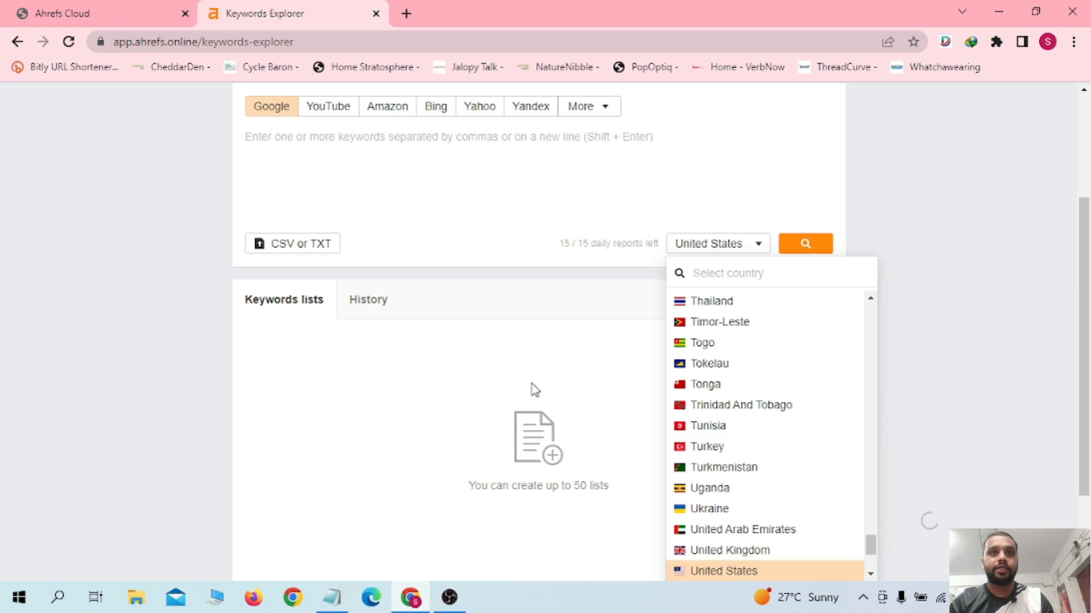
click(334, 402)
scroll(369, 341, up, 2)
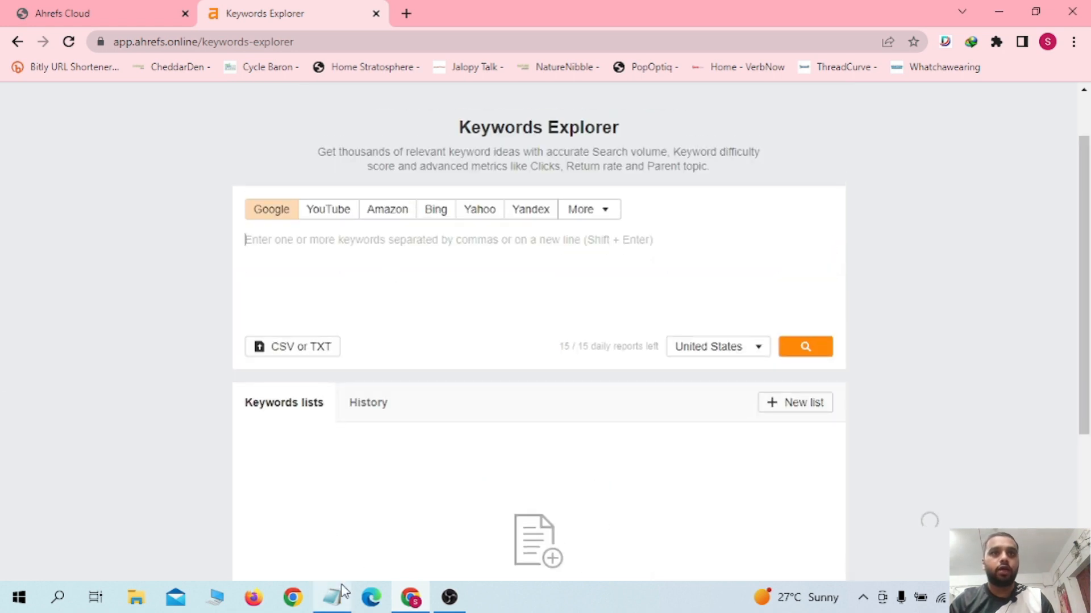
Step: Copy the seed keyword list from Notepad and paste it into the Keywords Explorer input box
click(332, 597)
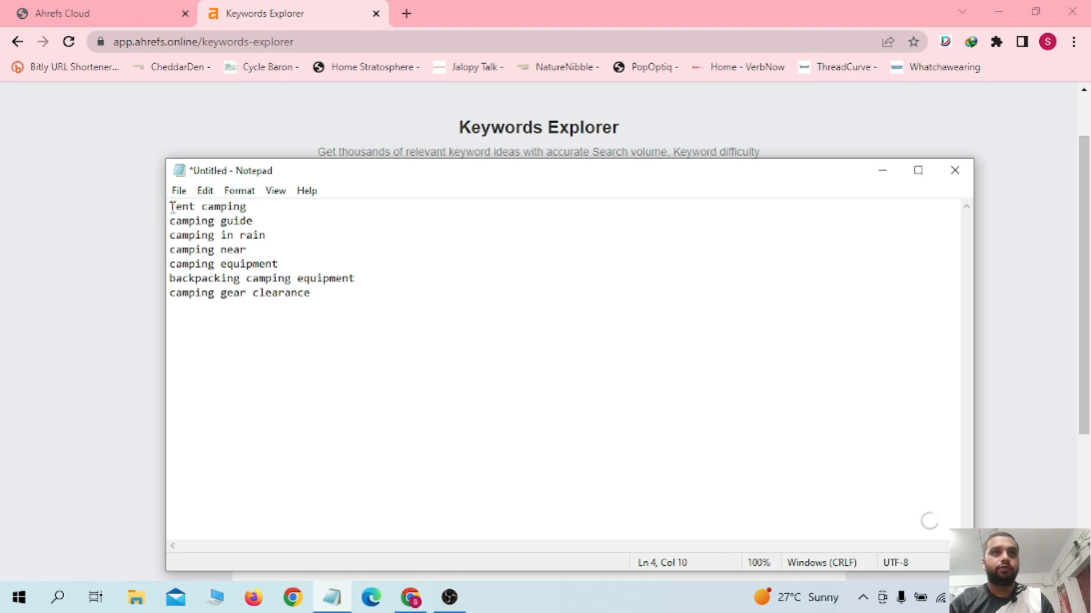
drag(170, 207, 375, 311)
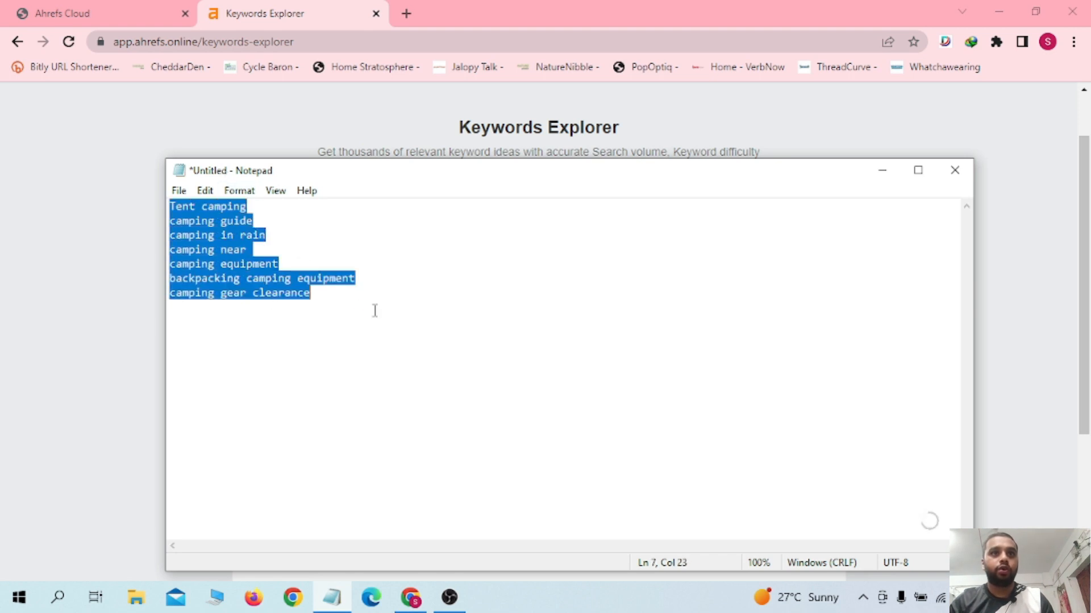
click(882, 171)
click(597, 246)
key(ctrl+v)
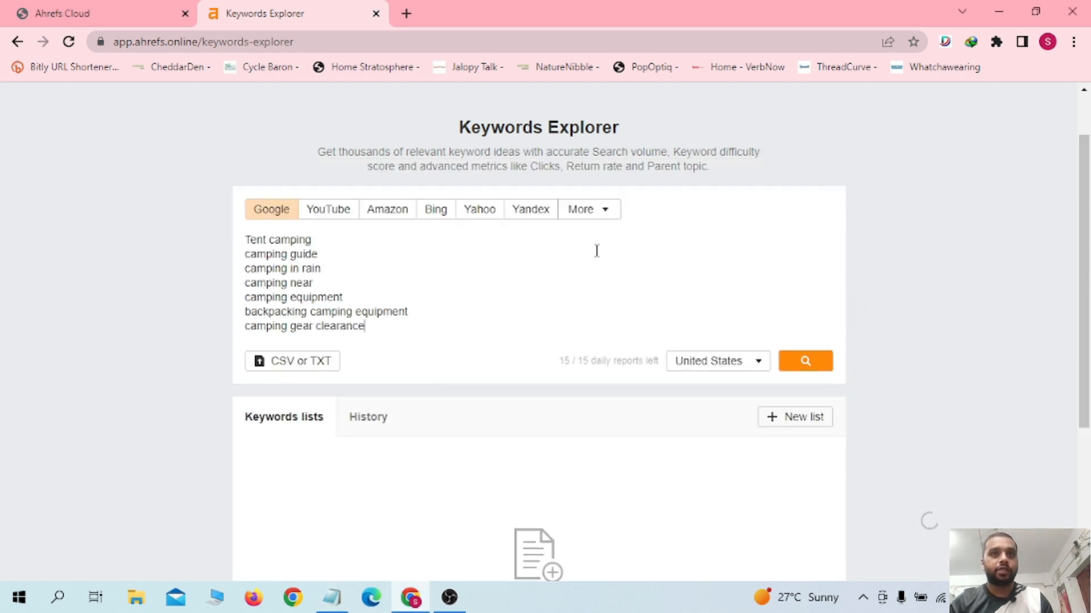
Step: Separate 'camping' from 'gear clearance' with a comma and search the keywords
click(320, 244)
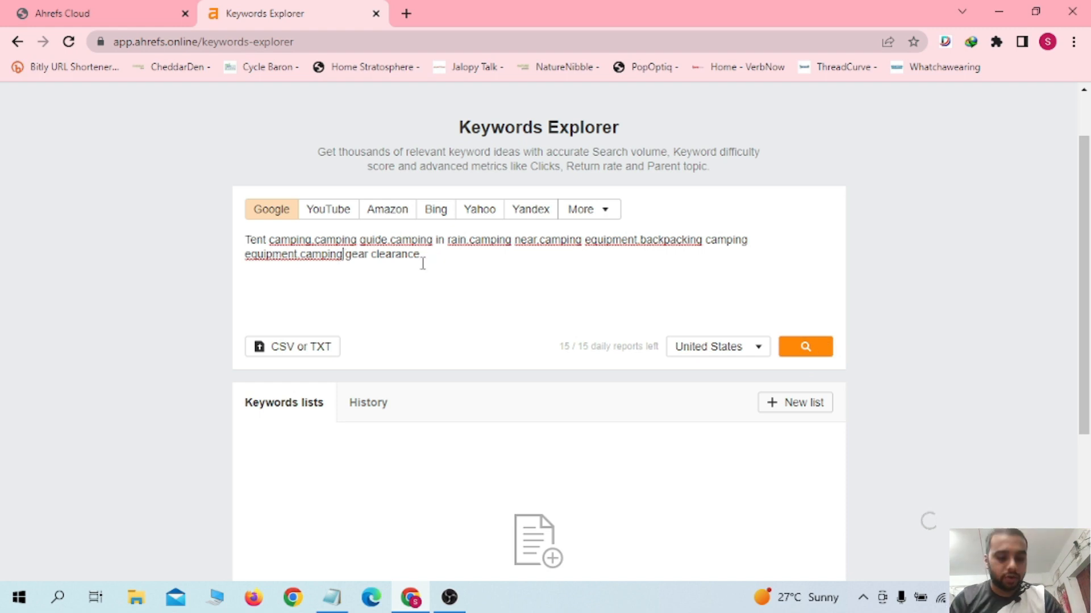
text(,)
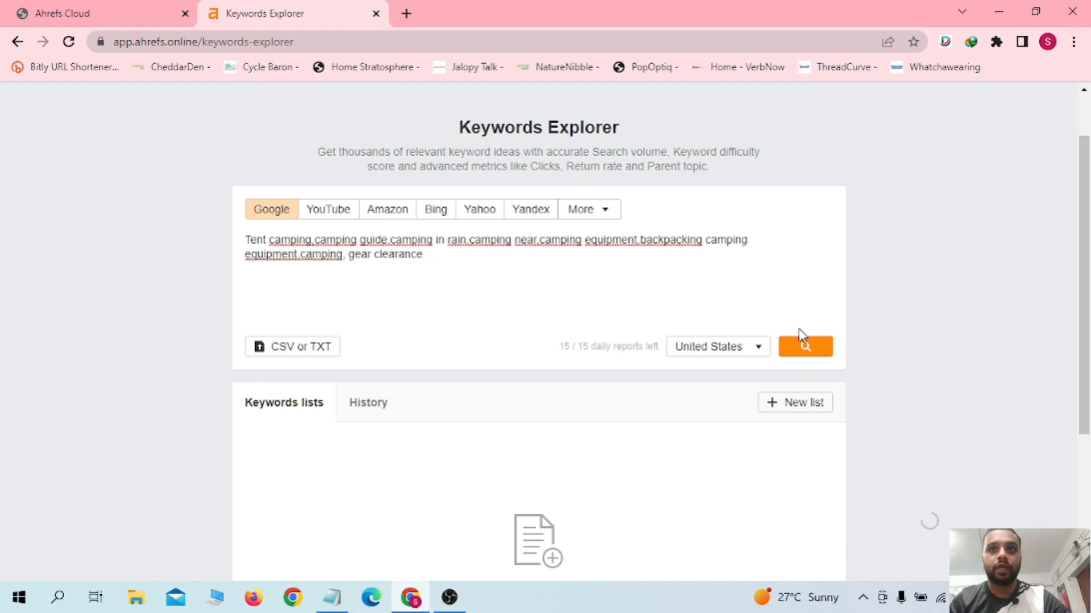
click(806, 347)
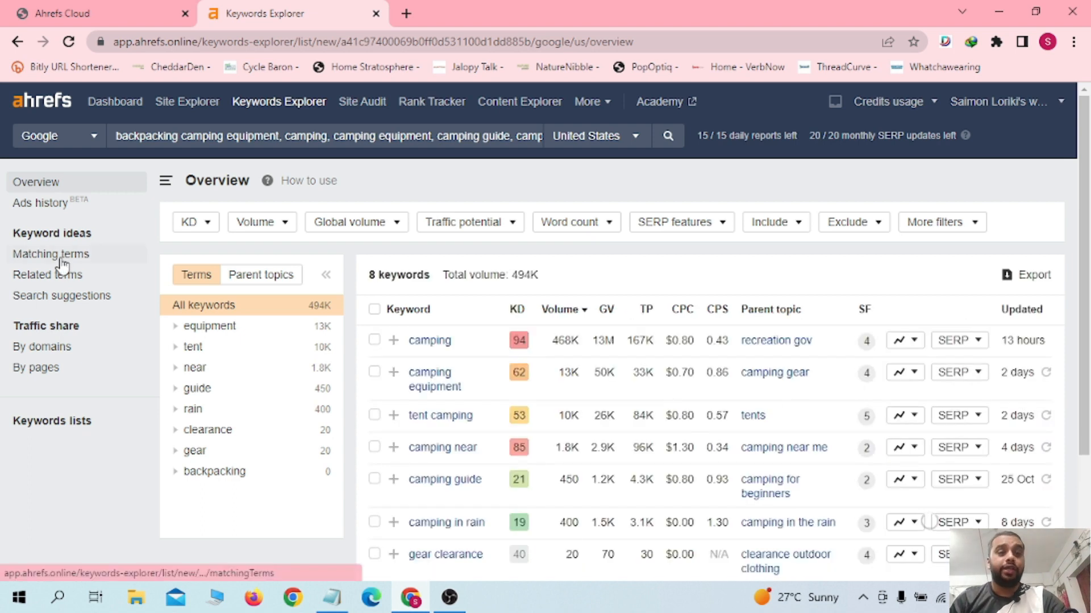
Step: Open the Related terms report for the searched keywords
click(62, 284)
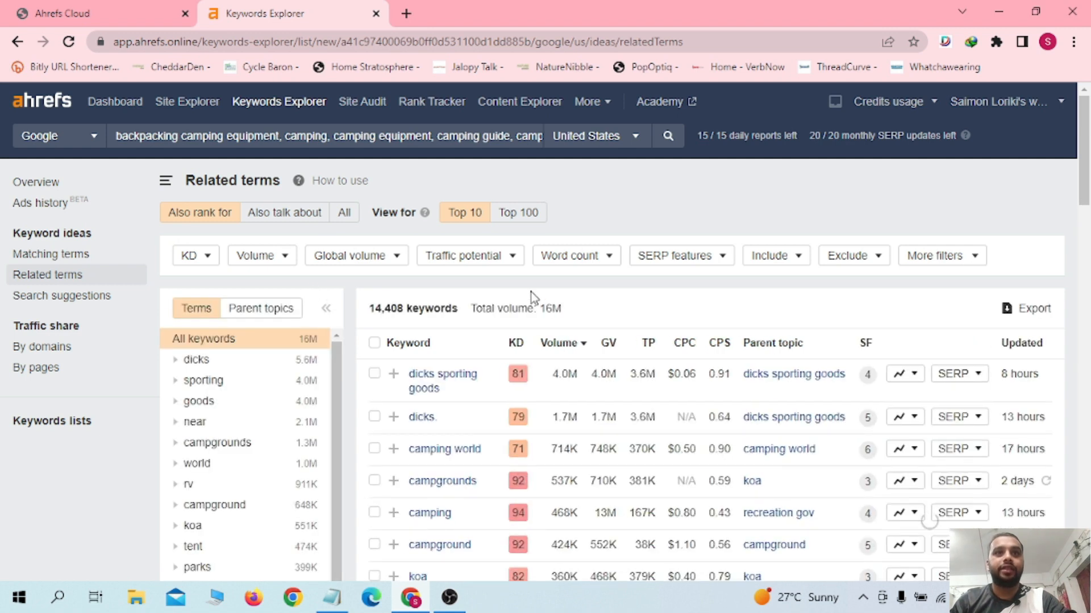
drag(370, 311, 403, 312)
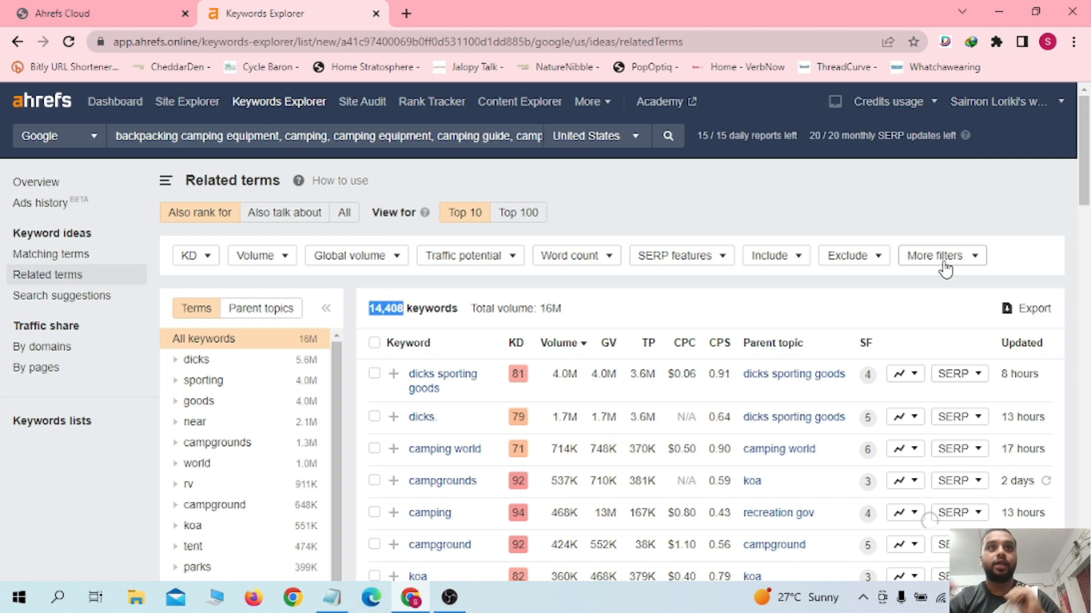
Step: Set the KD filter maximum to 22
click(192, 257)
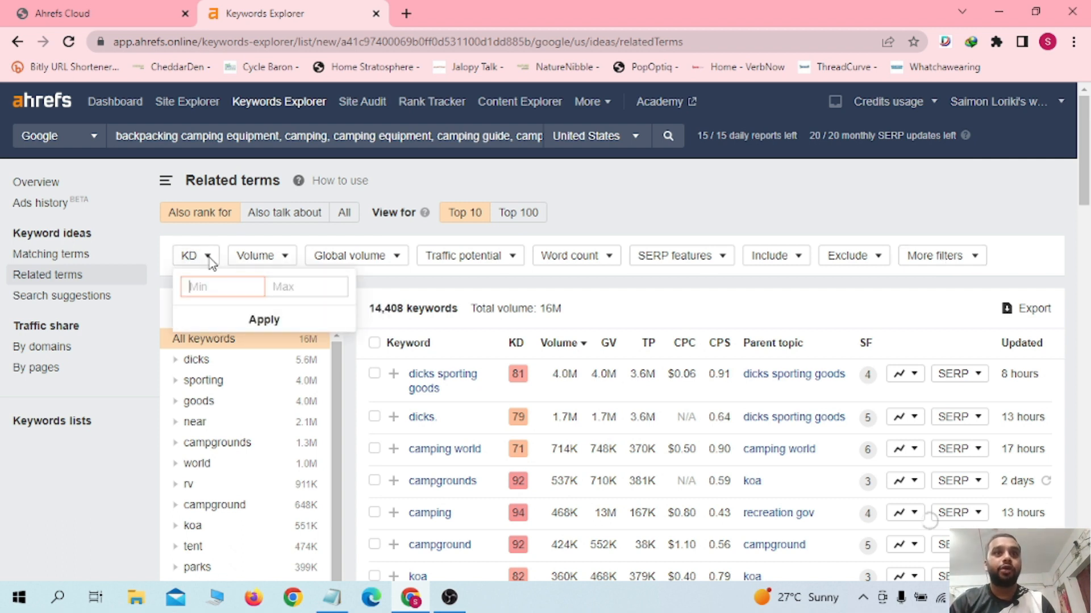
click(287, 294)
text(22)
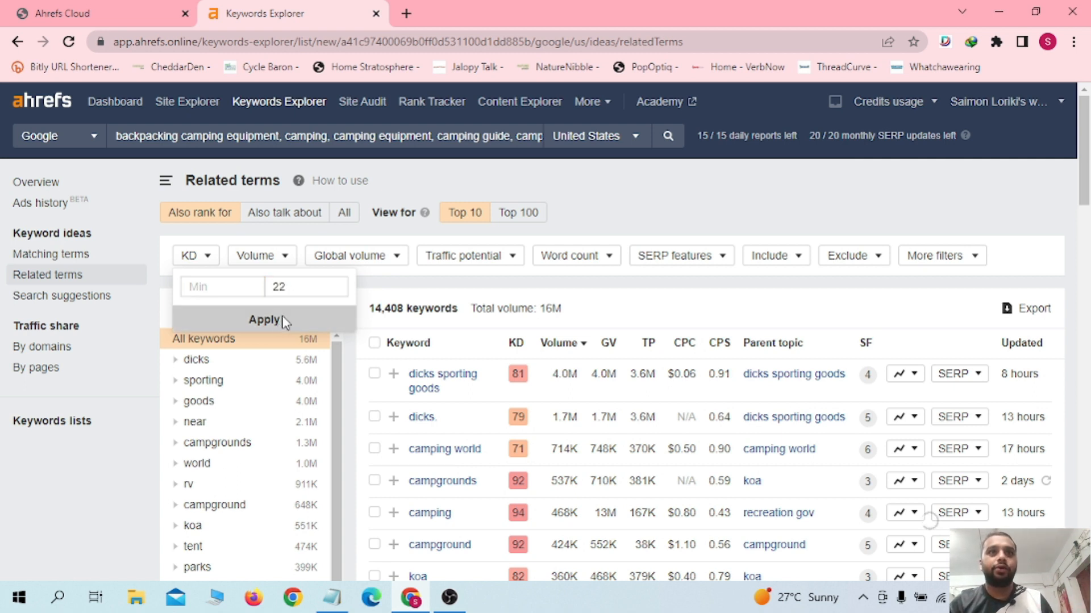
click(283, 319)
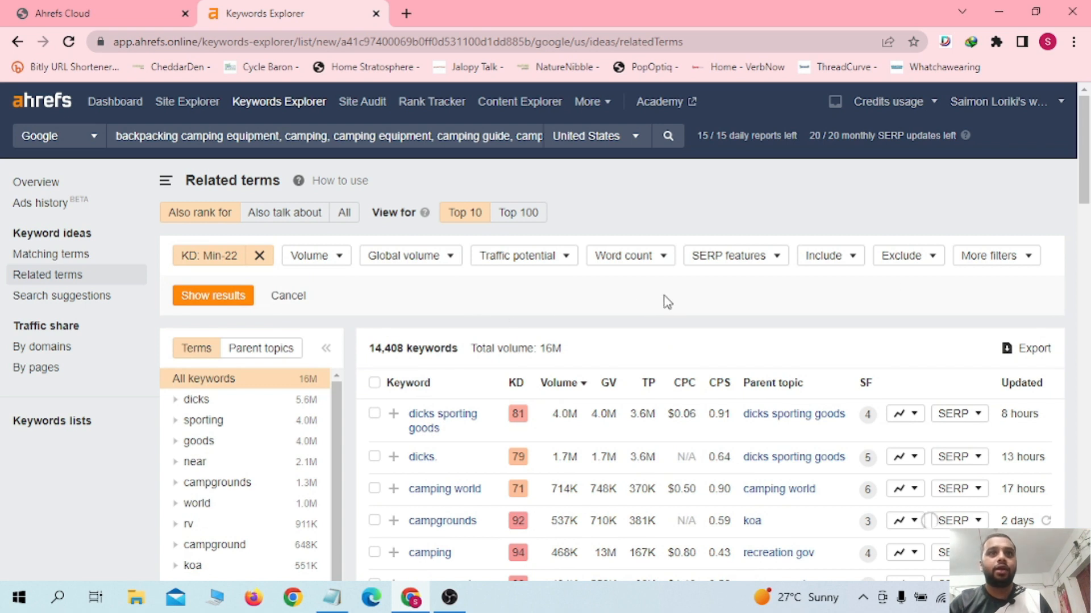
Step: Set the Global volume filter minimum to 150
click(340, 263)
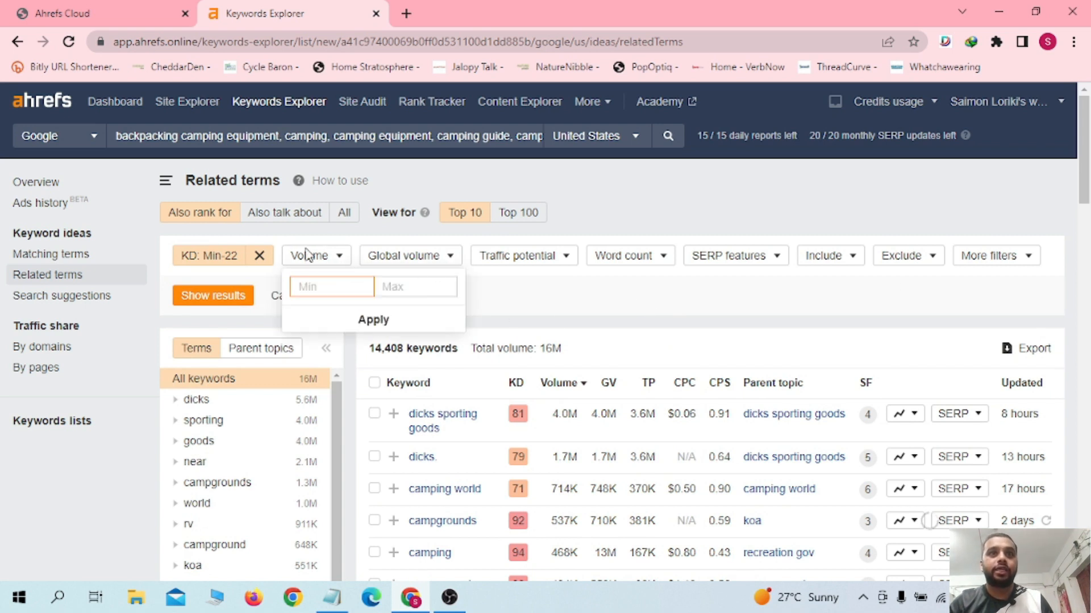
click(445, 258)
text(200)
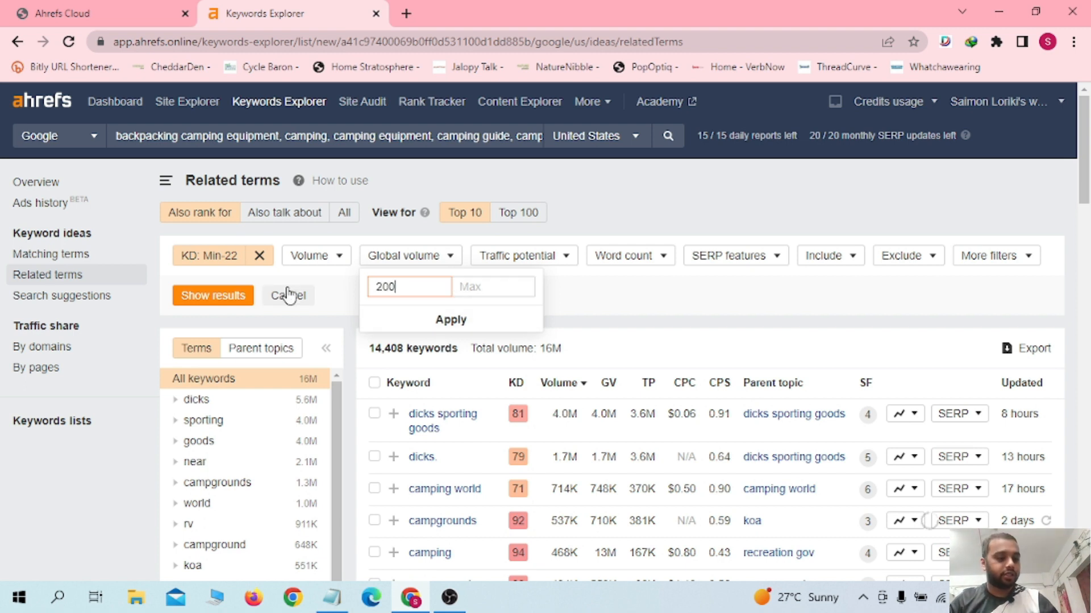
key(BackSpace)
text(150)
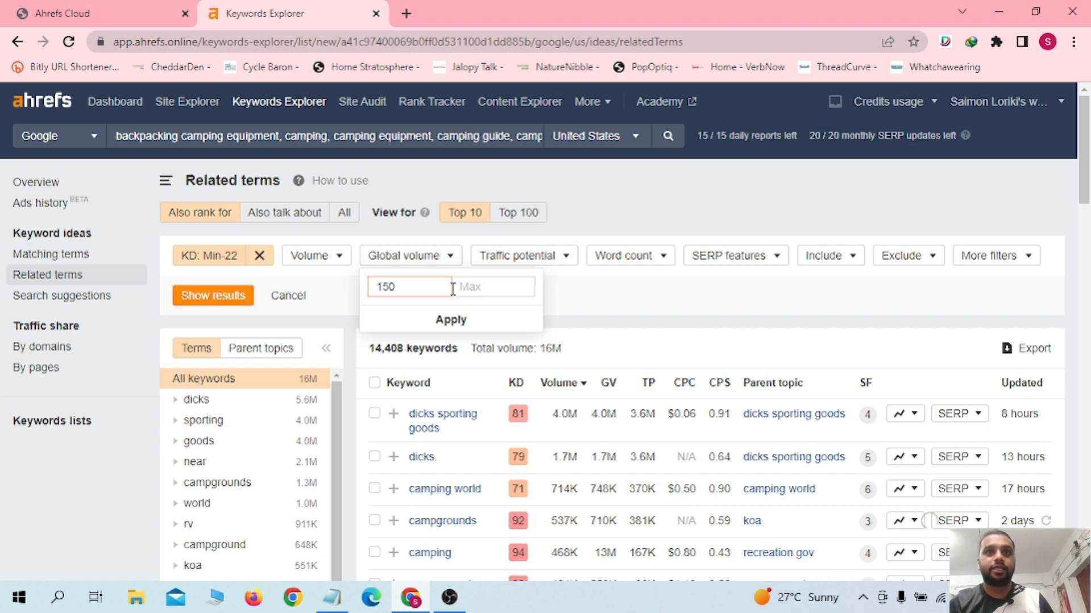
click(452, 320)
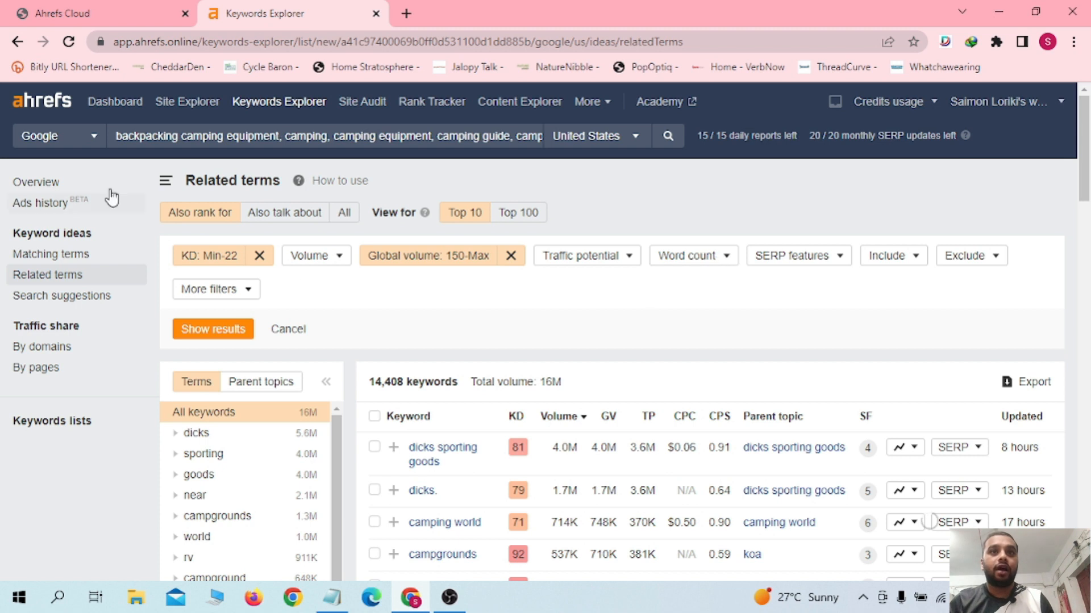
Step: Apply the KD and Global volume filters to show the filtered keyword results
click(212, 331)
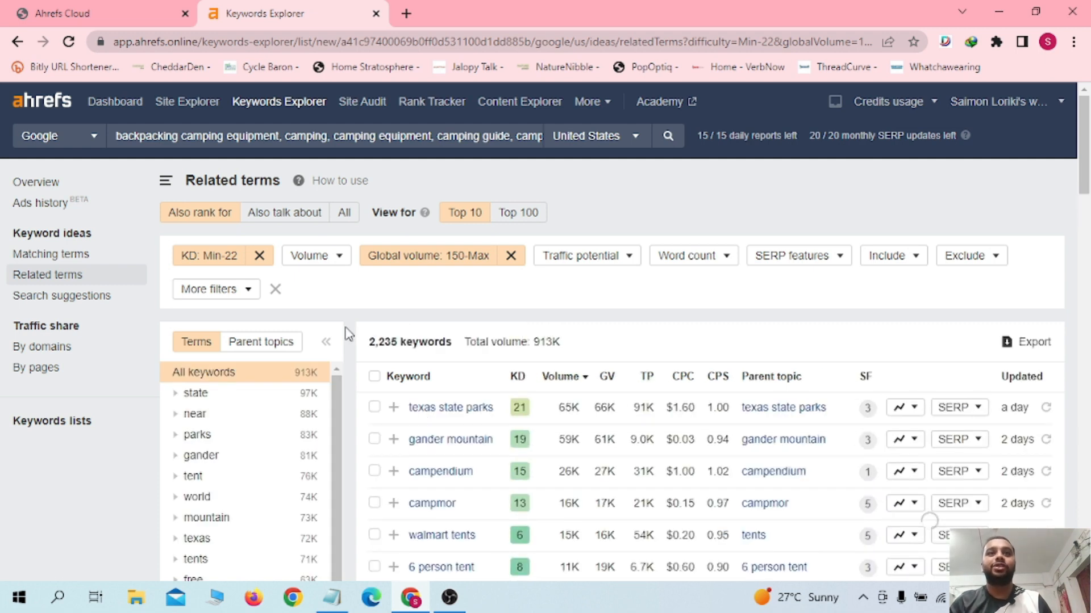
drag(369, 341, 407, 341)
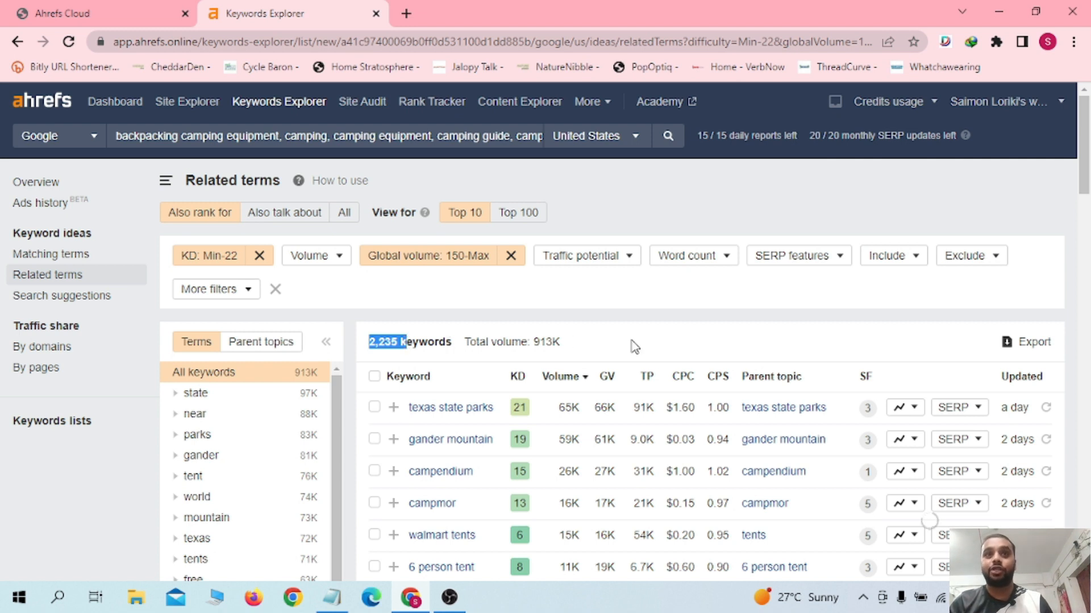
click(606, 345)
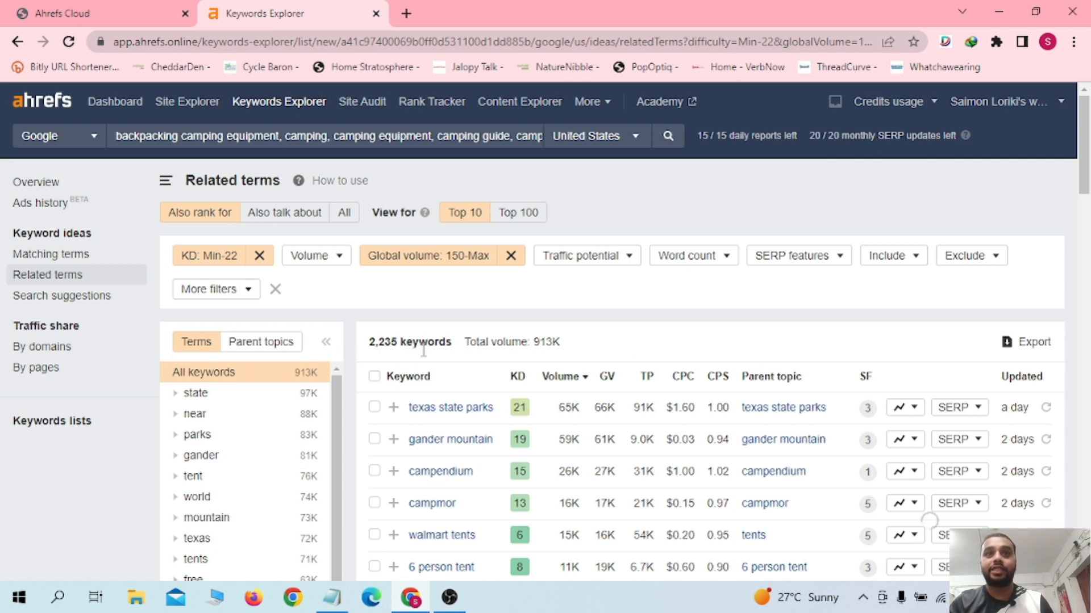
scroll(1087, 184, down, 1)
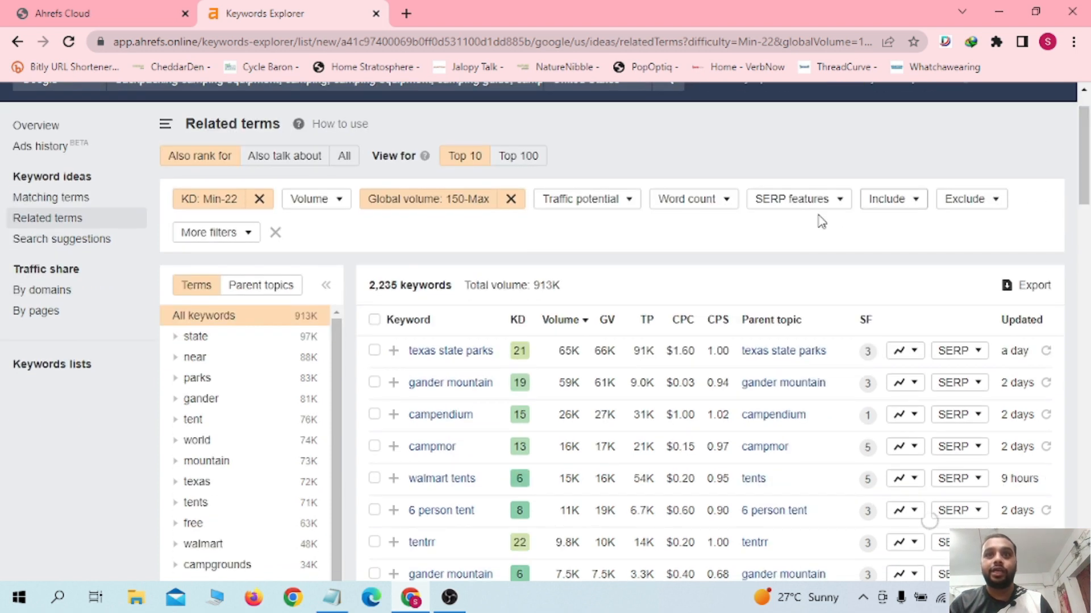
Step: Sort the related keywords by Parent topic
click(780, 330)
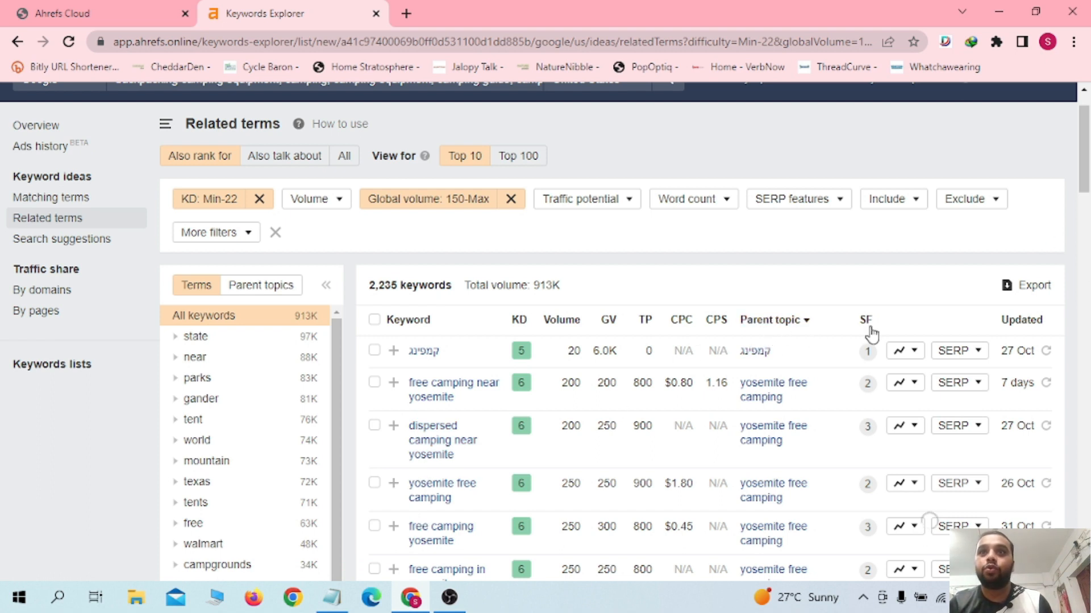
drag(1084, 182, 1069, 505)
scroll(1069, 506, up, 20)
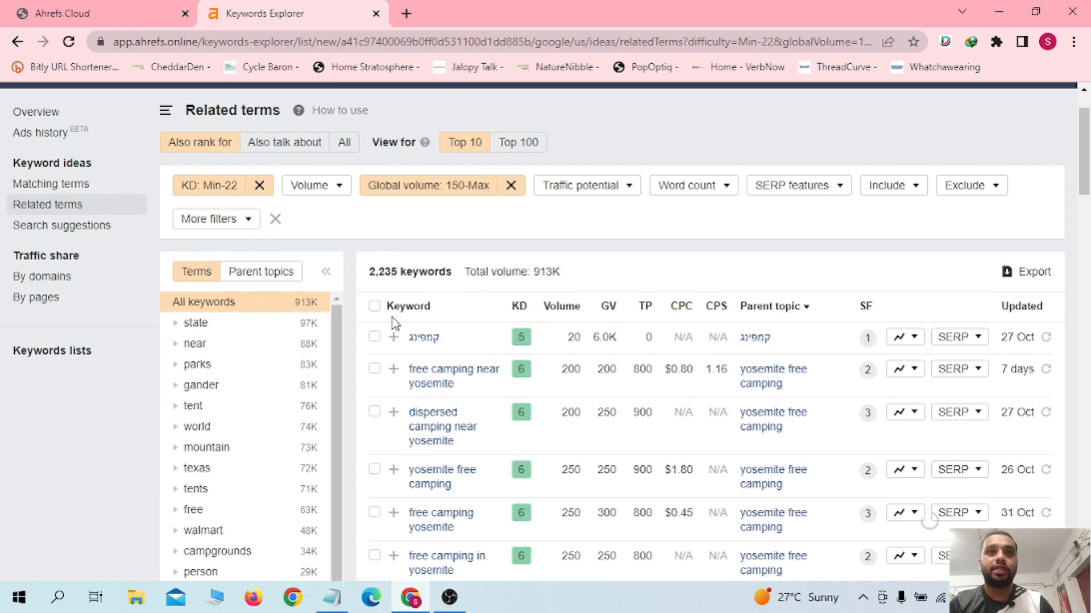
Step: Select all keywords on the page and export the selected rows to CSV for Microsoft Excel
click(374, 307)
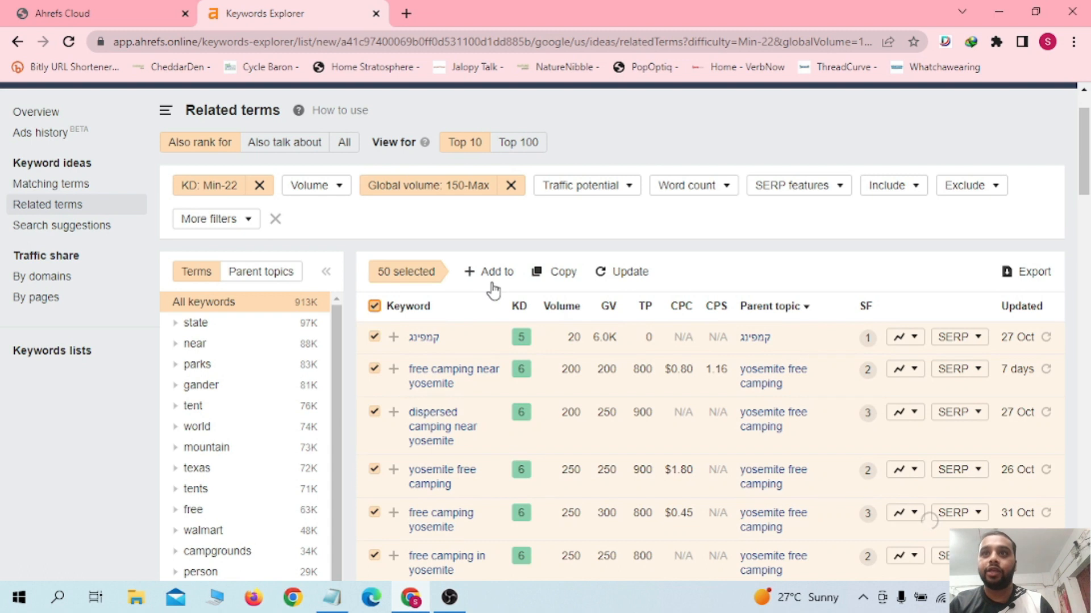
click(1026, 273)
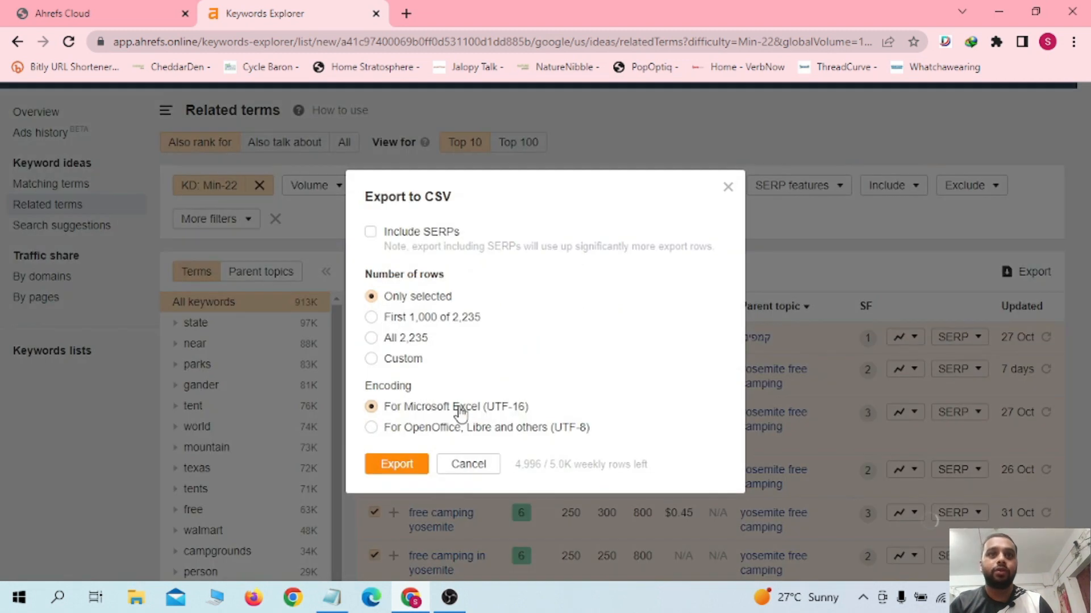
click(391, 461)
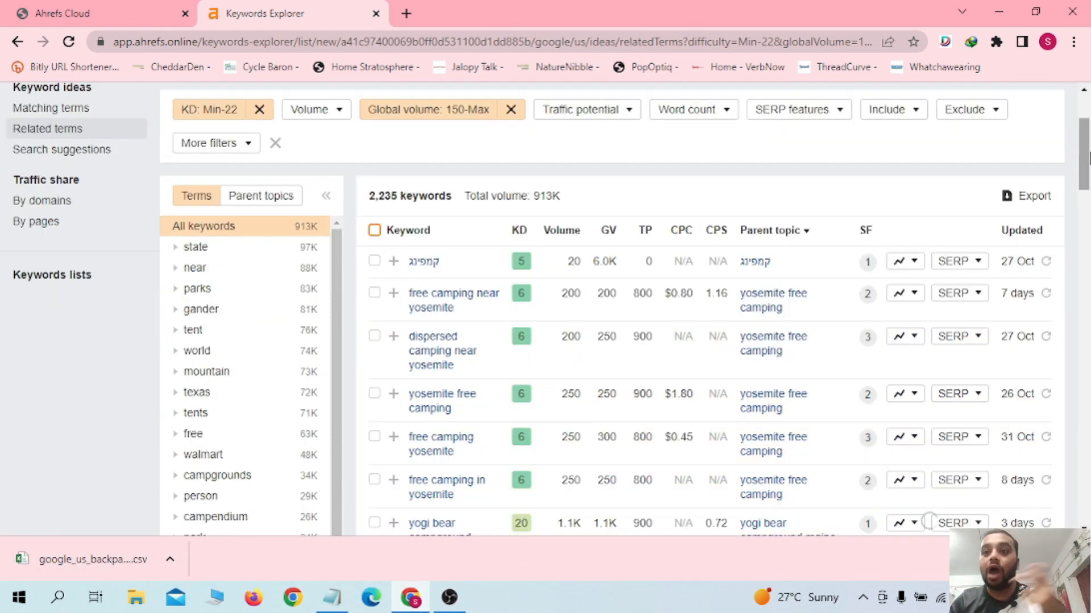
Step: Open the SERP overview for the keyword 'can be camp' and scroll through its results
drag(1089, 159, 1090, 318)
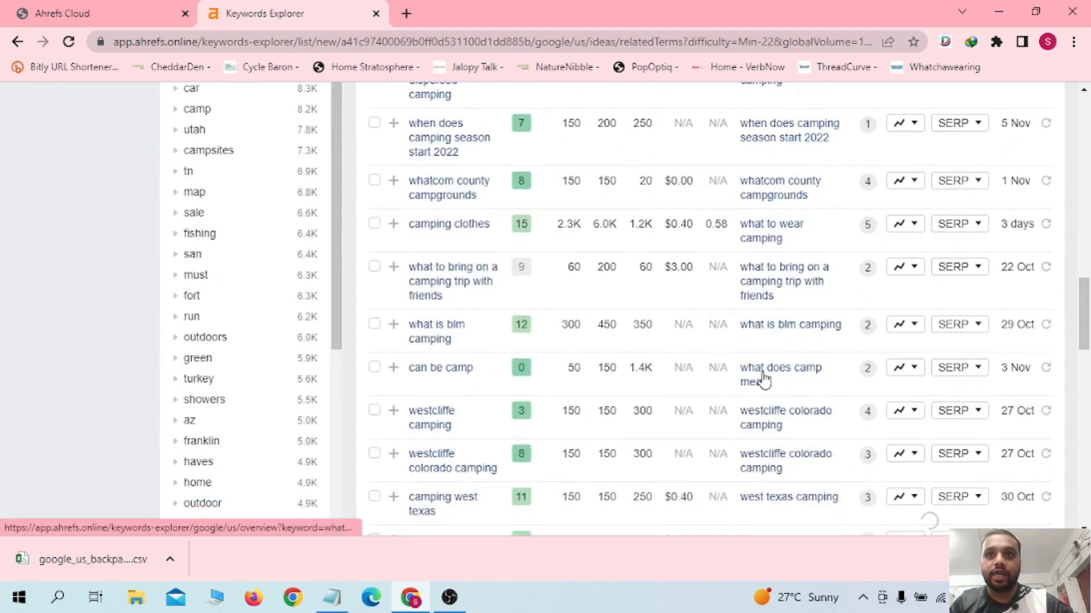
click(969, 369)
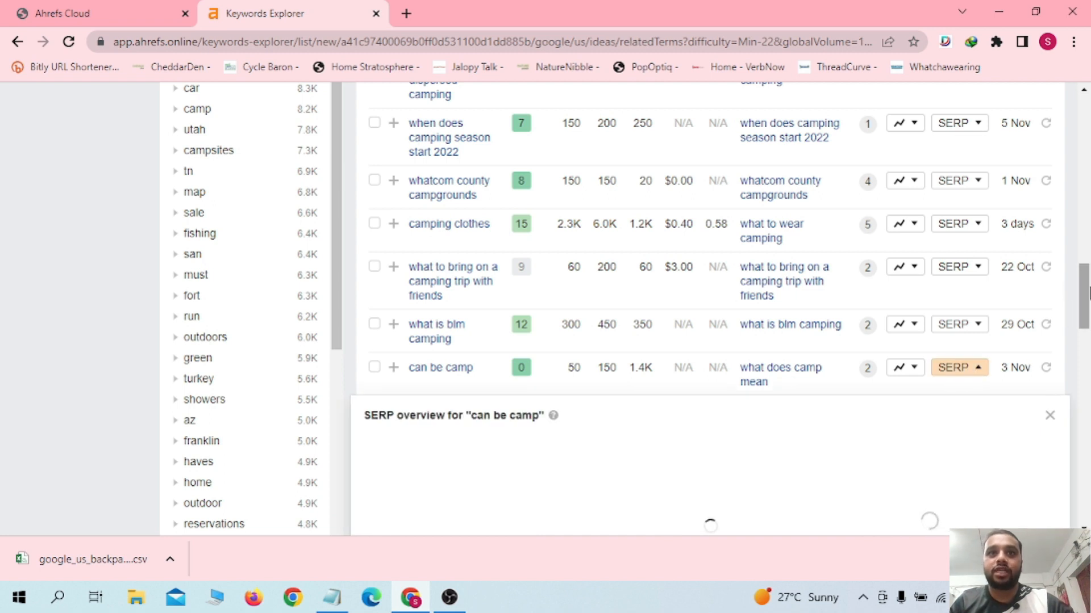
drag(1084, 294, 1088, 325)
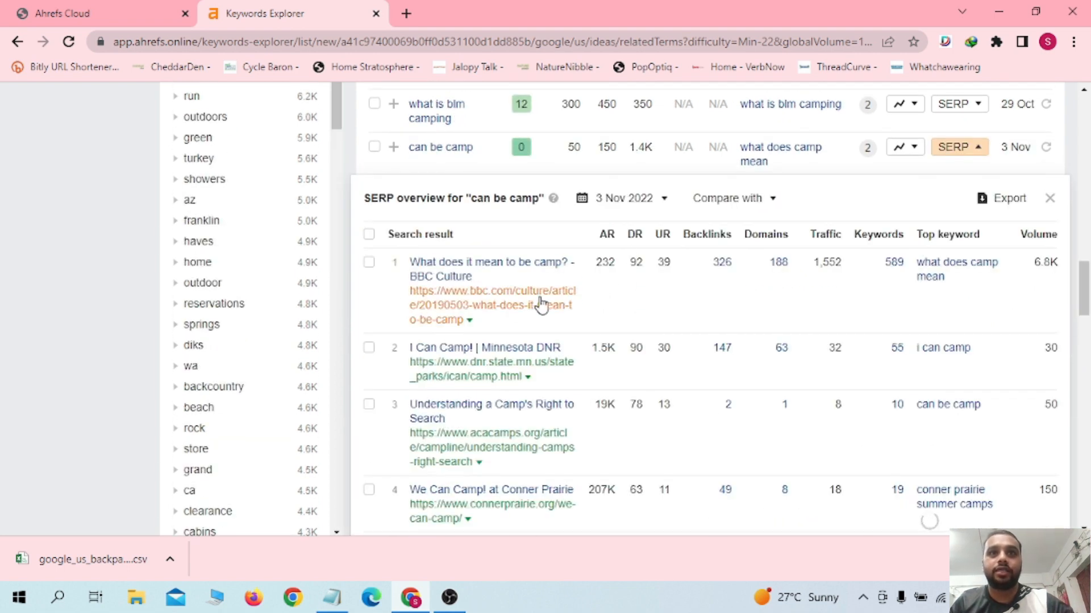
drag(1088, 291, 1090, 296)
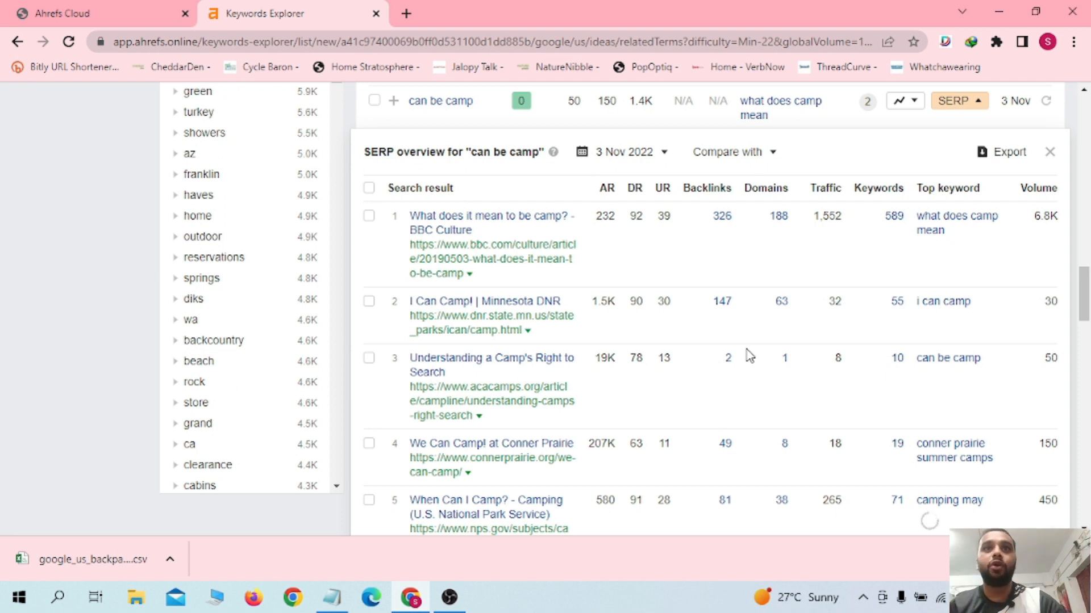
Step: Scroll through the remaining 'can be camp' SERP results and close the SERP overview
drag(1088, 300, 1089, 288)
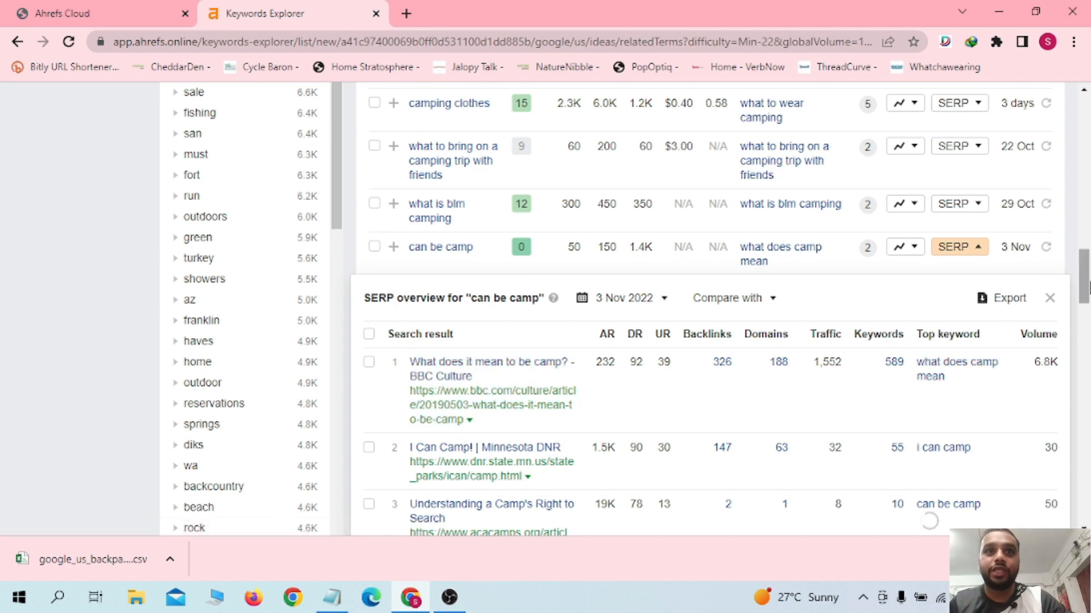
scroll(653, 340, down, 2)
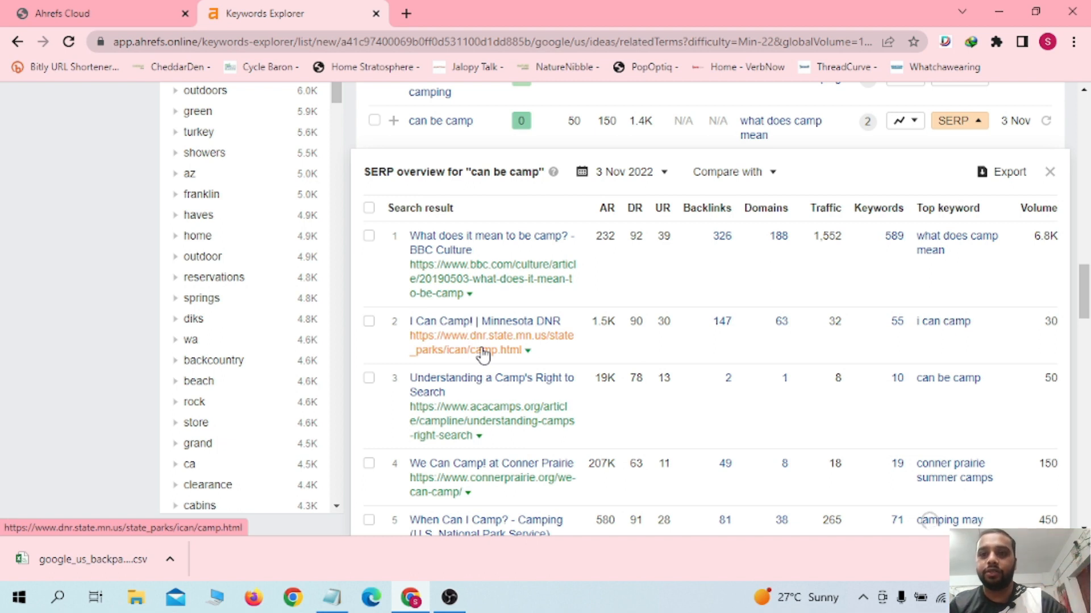
drag(1089, 273, 1089, 265)
click(1050, 265)
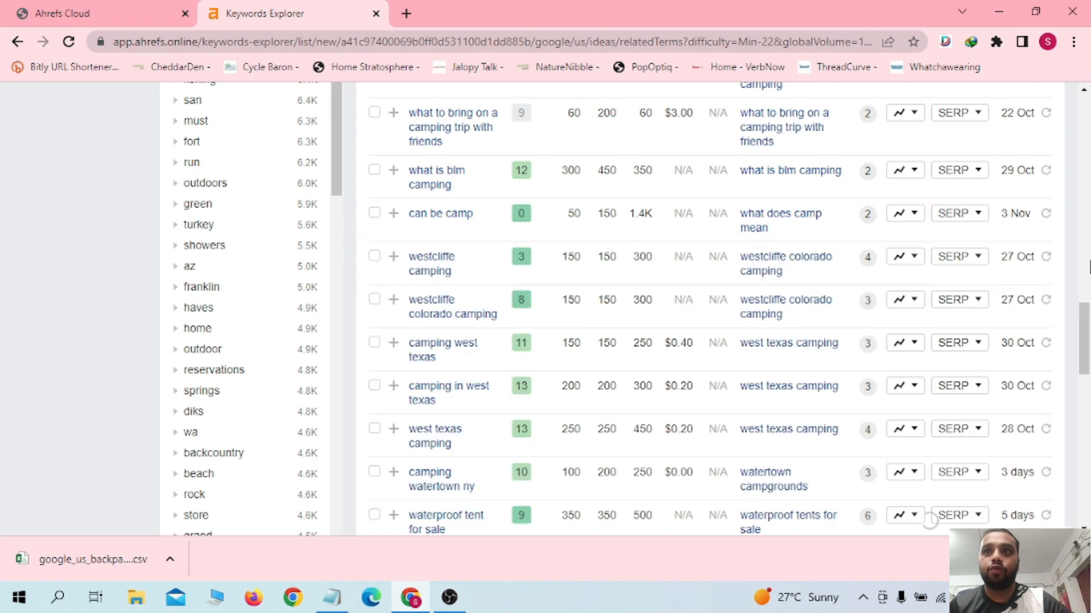
Step: Open the SERP overview for 'waterproof tent walmart' and scroll through its ranking pages
drag(1088, 322, 1089, 374)
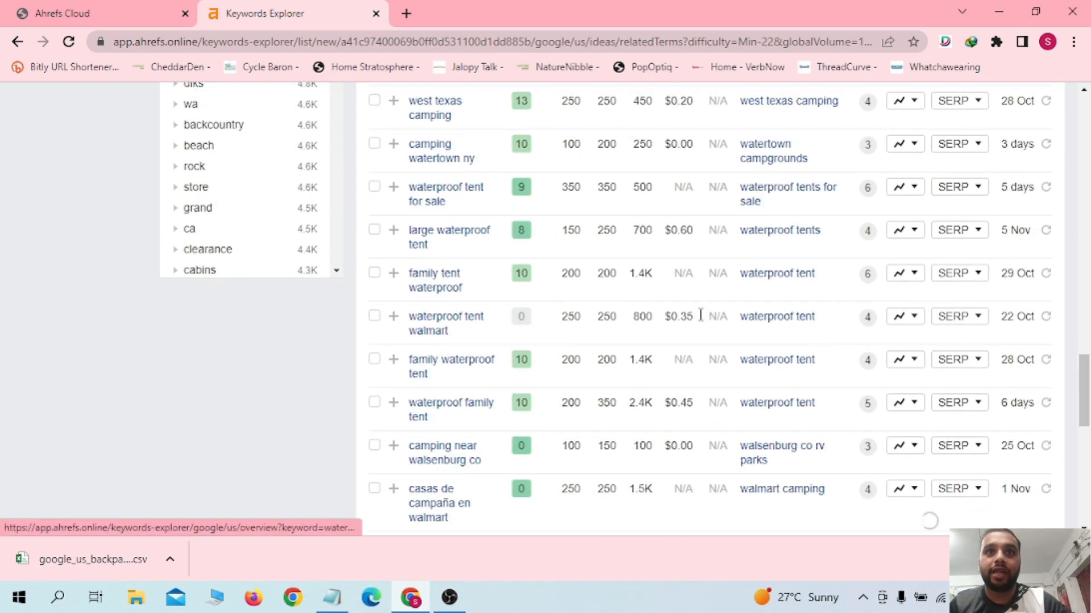
drag(520, 322, 548, 322)
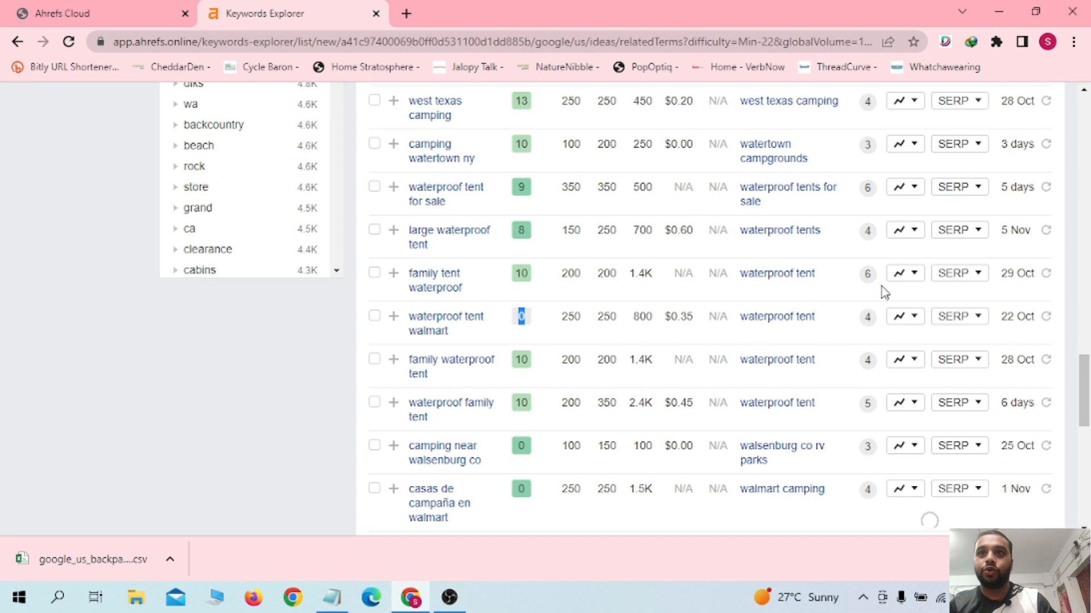
click(960, 316)
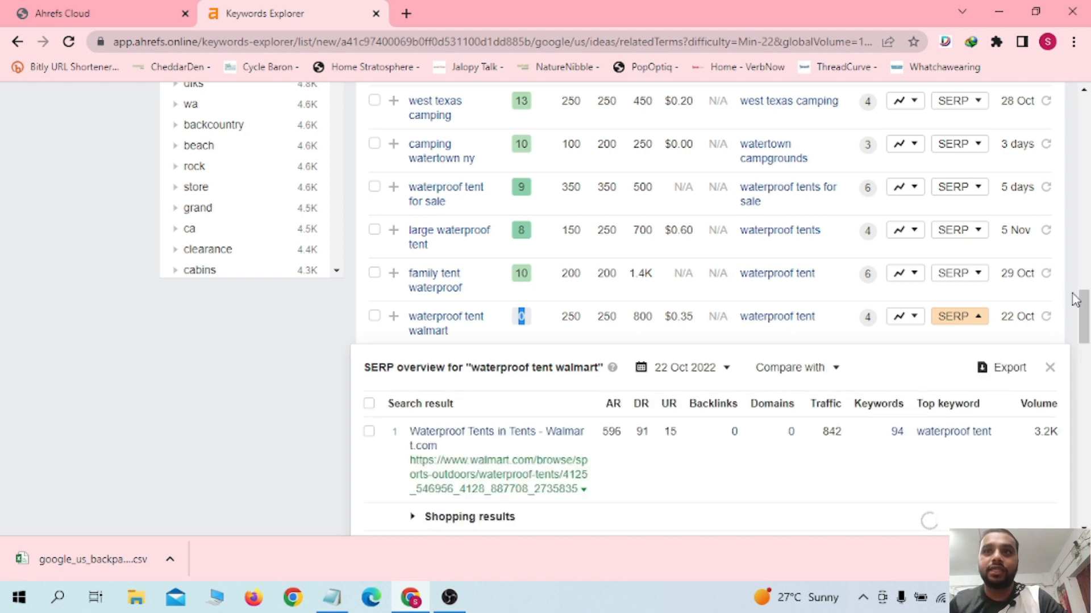
drag(1083, 304, 1086, 322)
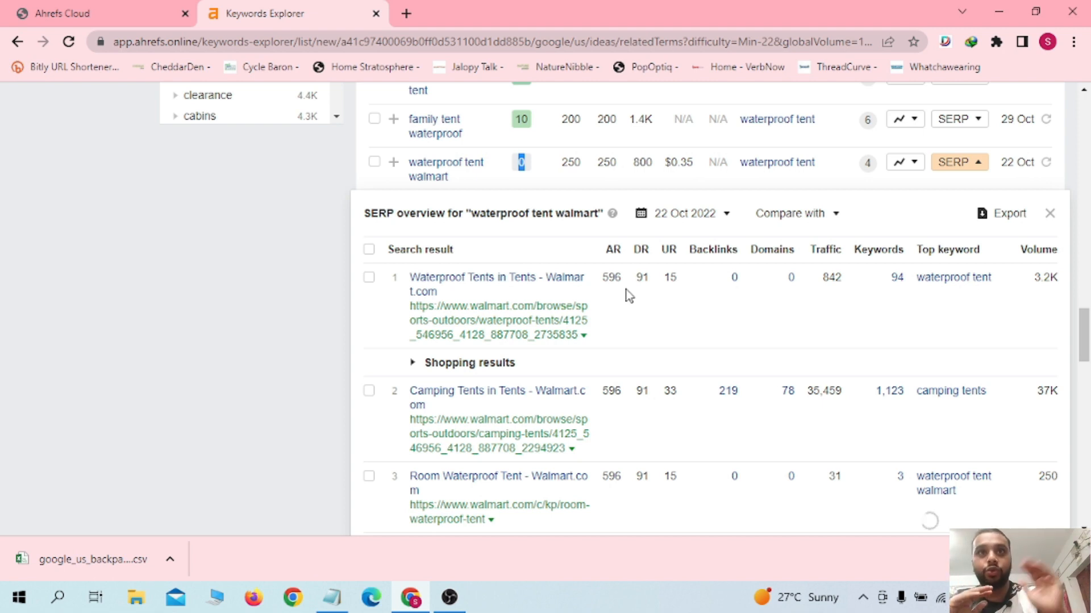
drag(1085, 348, 1089, 150)
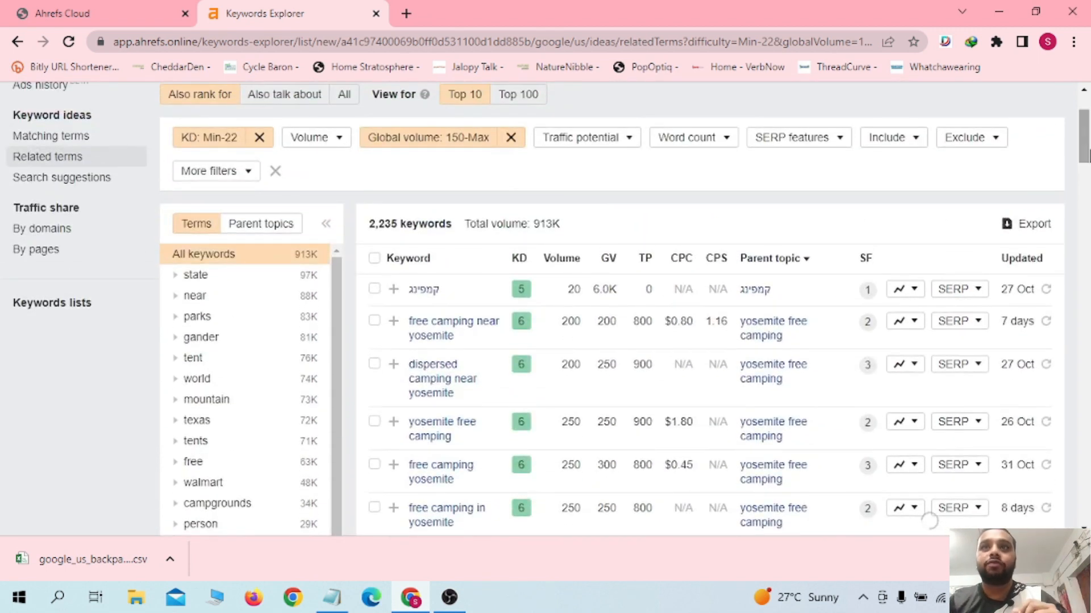
scroll(1089, 151, up, 2)
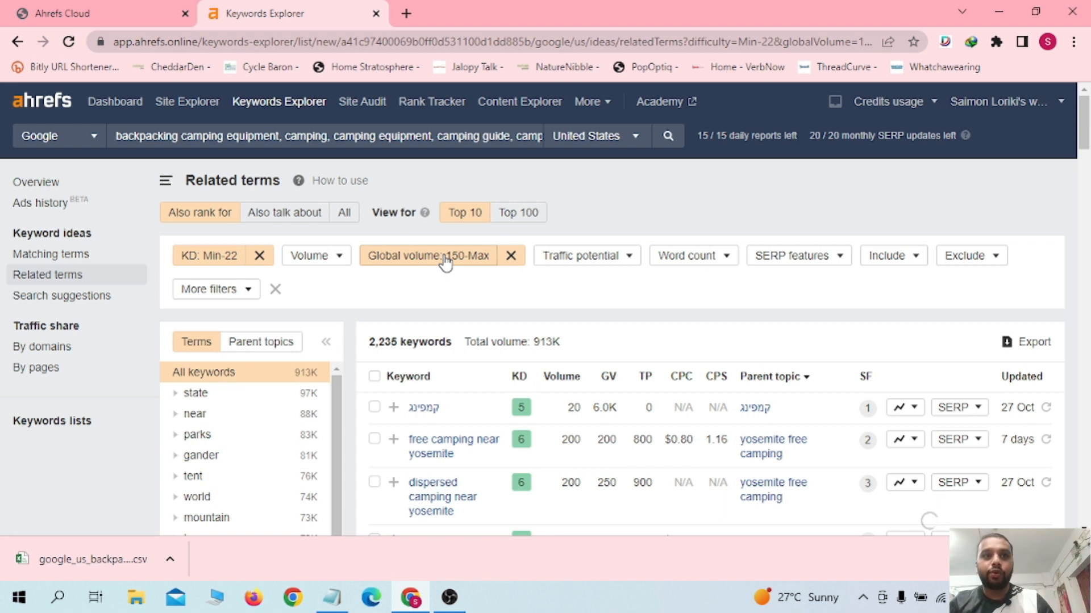
Step: Open the exported keywords CSV in Excel, dismiss the activation wizard, inspect the Parent Keyword column, and return to the browser
click(85, 559)
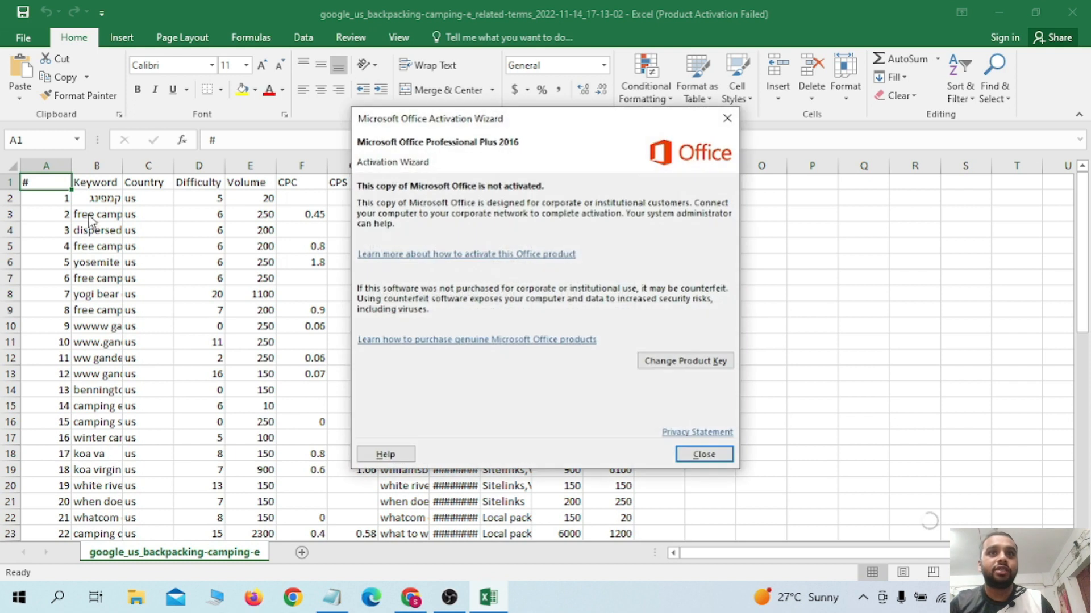
click(704, 454)
click(442, 291)
click(436, 214)
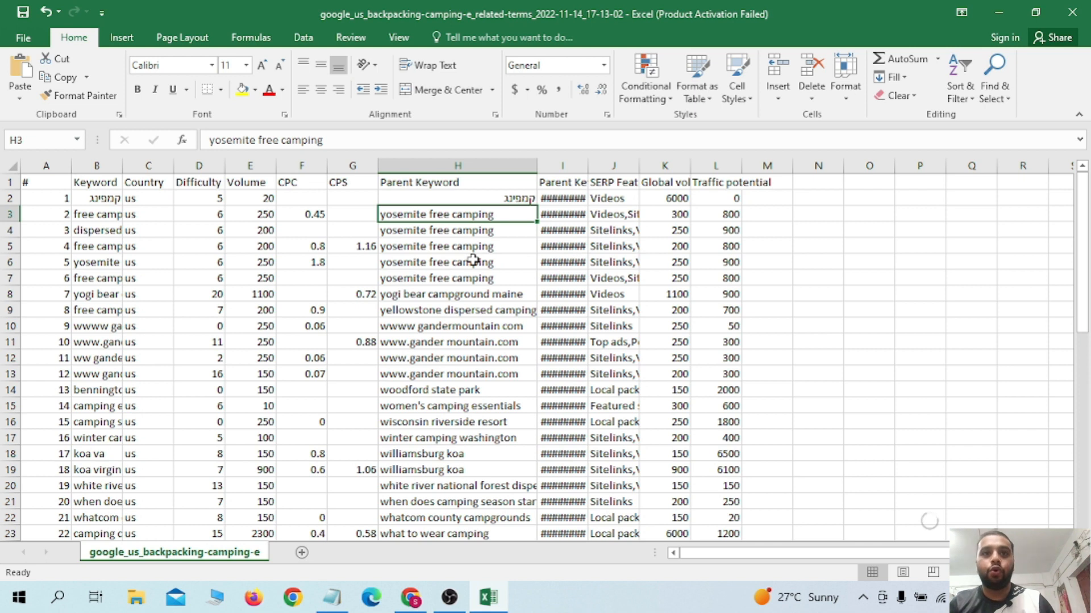
click(413, 601)
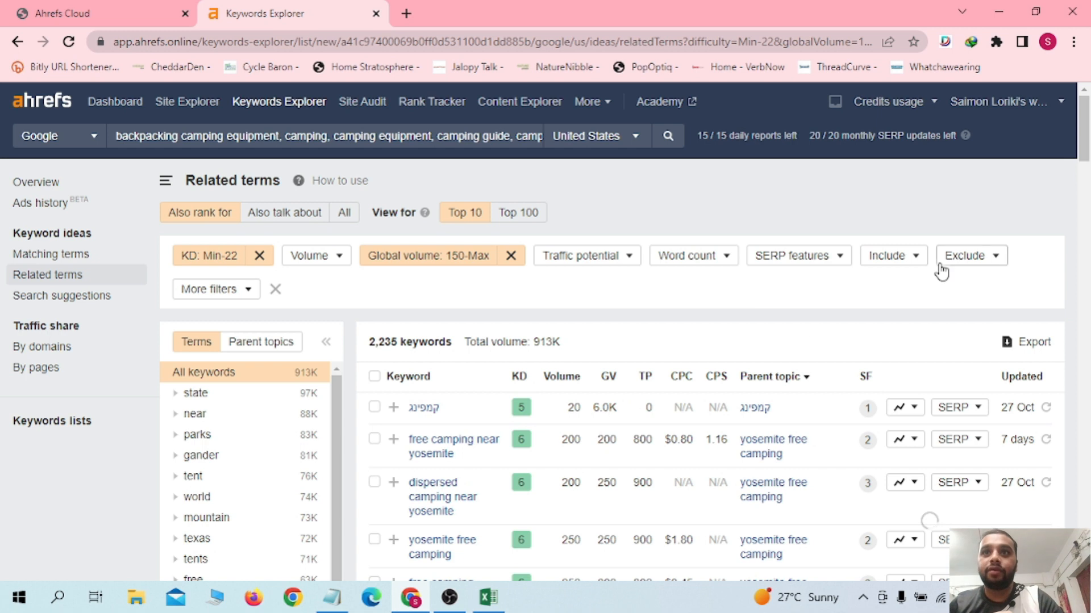
Step: Set up an Include filter for any of the words what, where, how, when, tips, best, tools, suggest, cheap
click(916, 261)
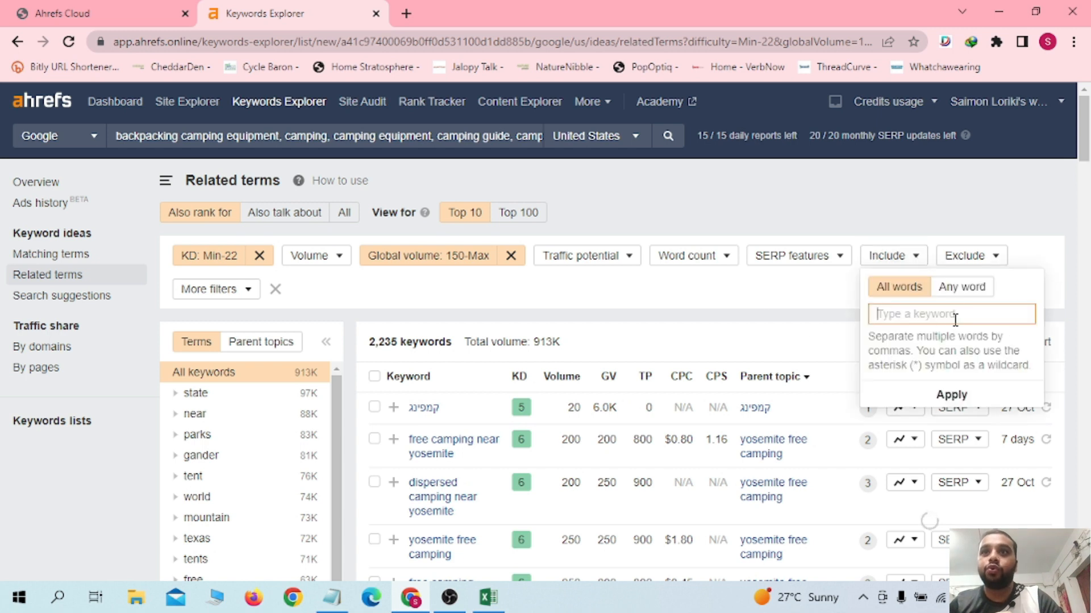
click(959, 287)
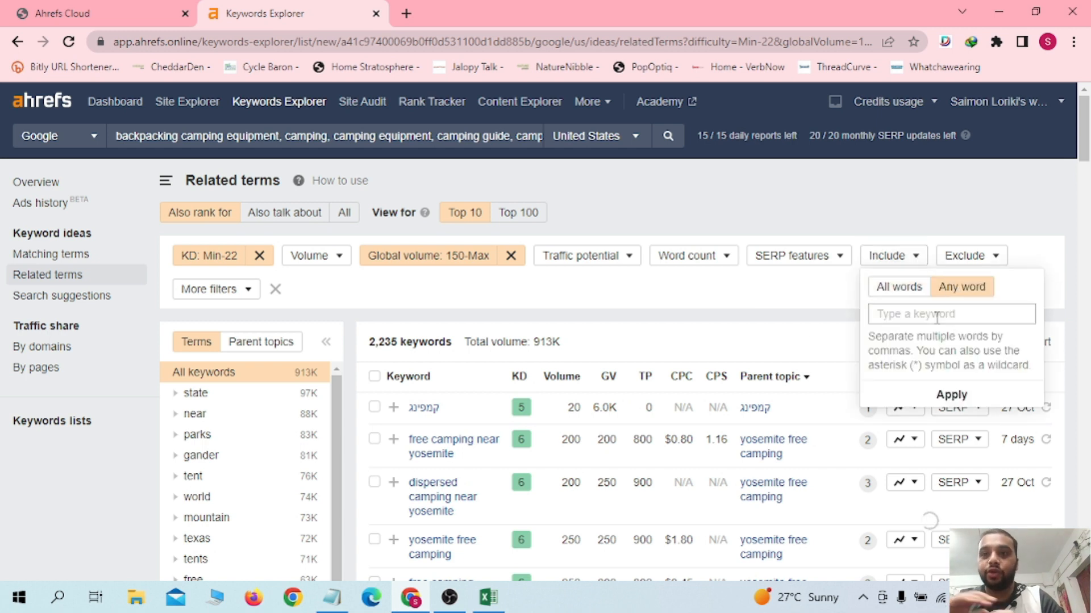
click(936, 317)
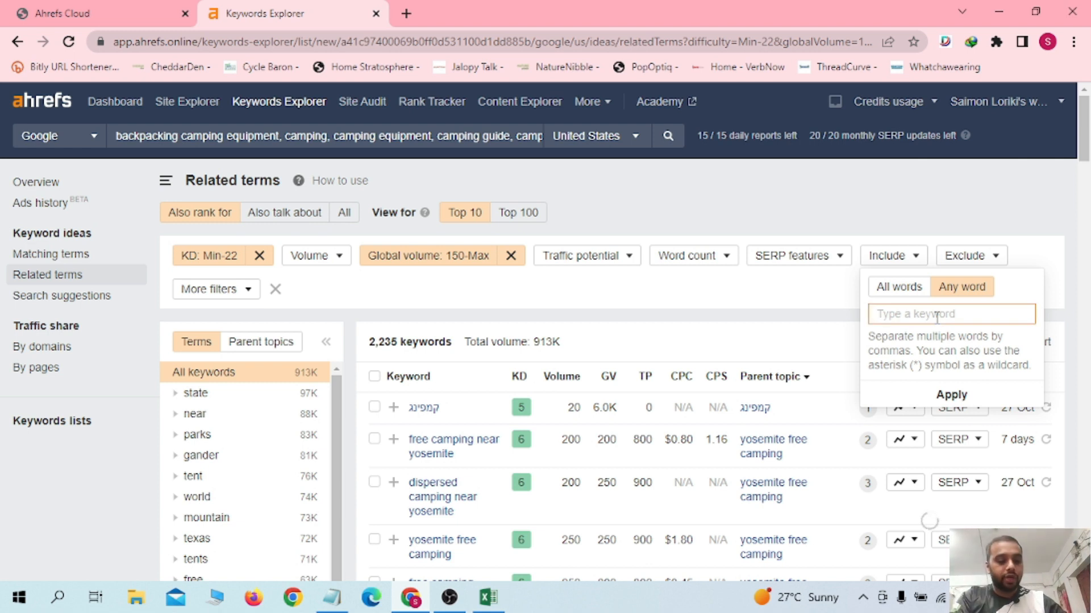
text(what, where, whic)
key(BackSpace)
key(BackSpace)
key(BackSpace)
key(BackSpace)
key(BackSpace)
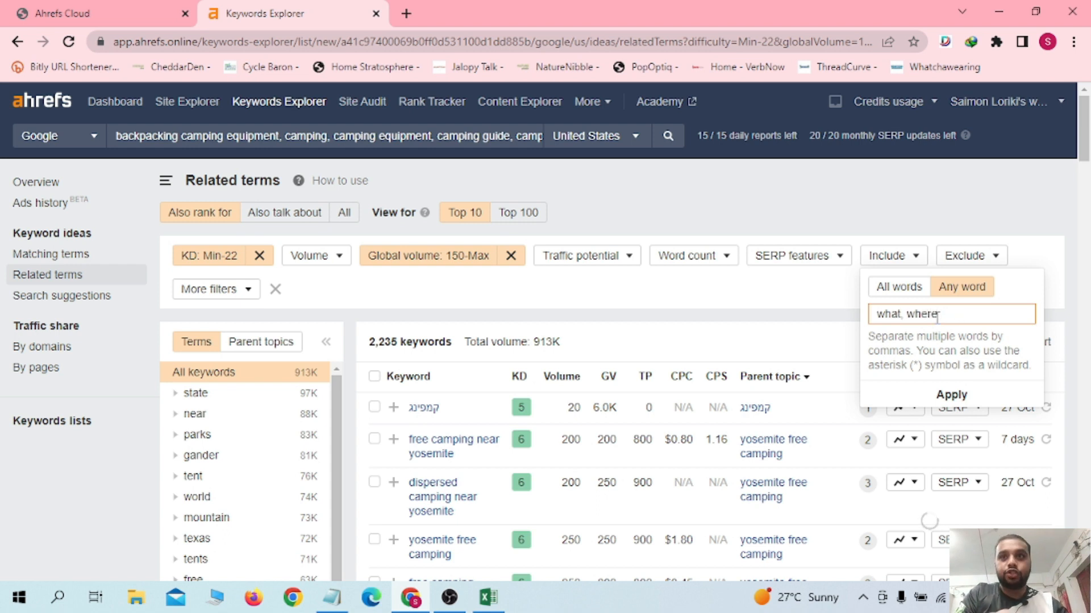
text(, how, when,)
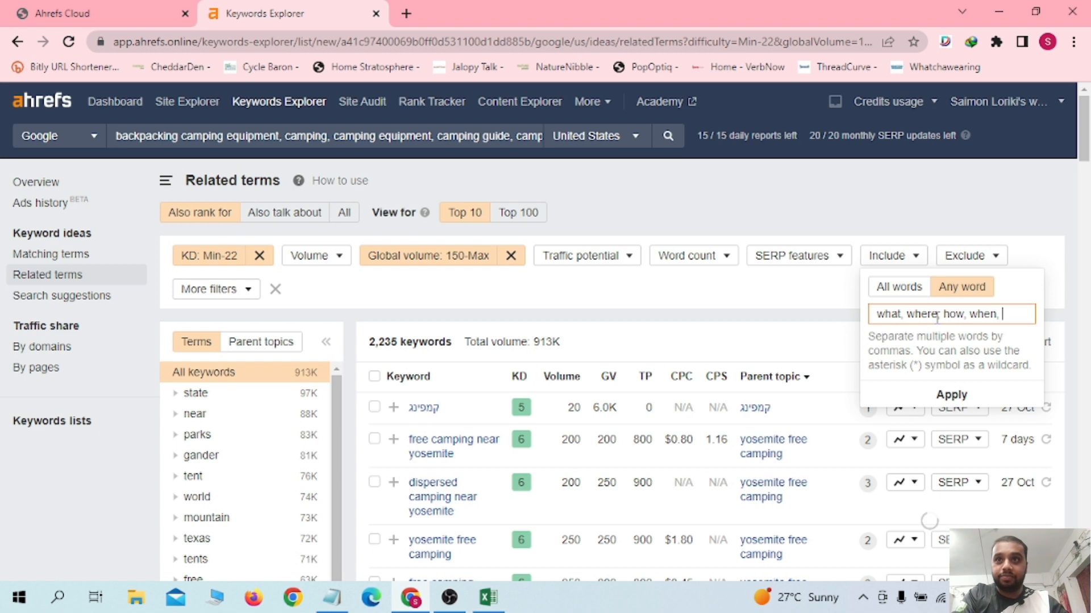
text( tips, best )
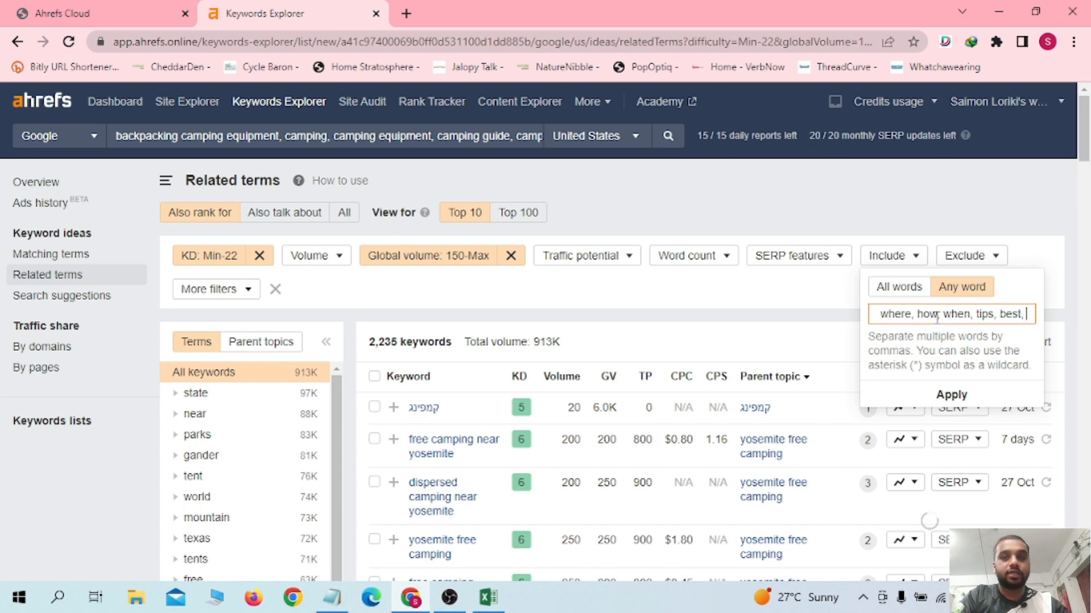
text( tools, sugges)
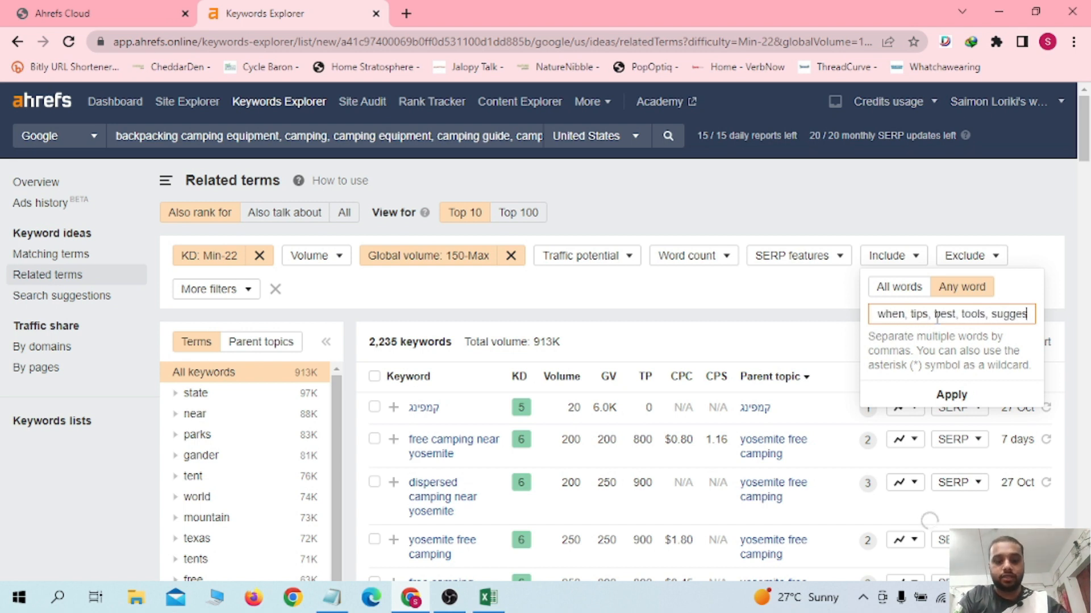
text(t, cheap)
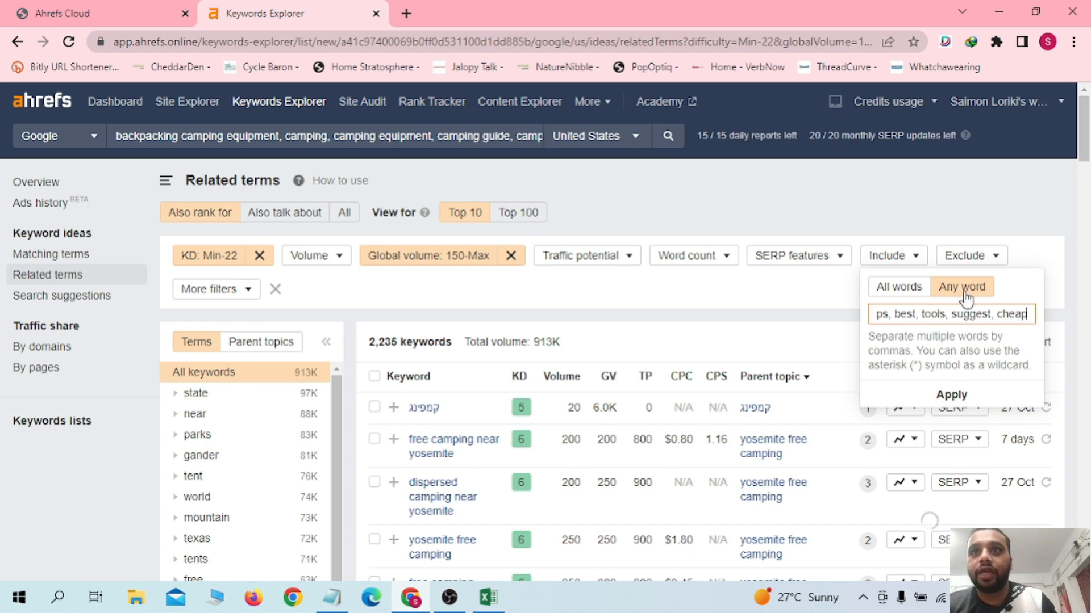
Step: Apply the Include filter with the Any word option and show the matching keywords
click(900, 288)
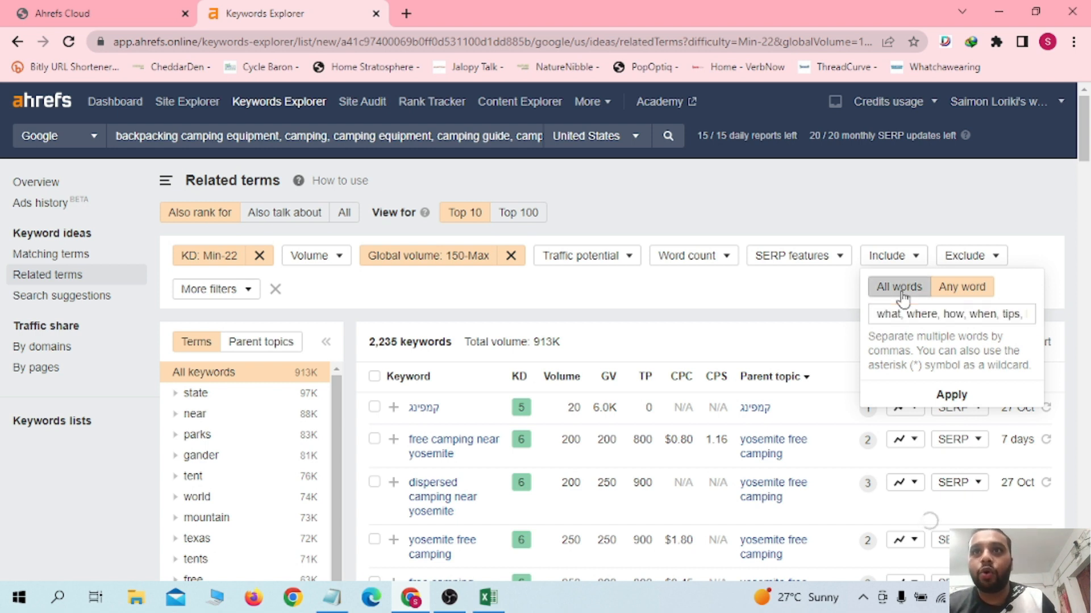
click(946, 318)
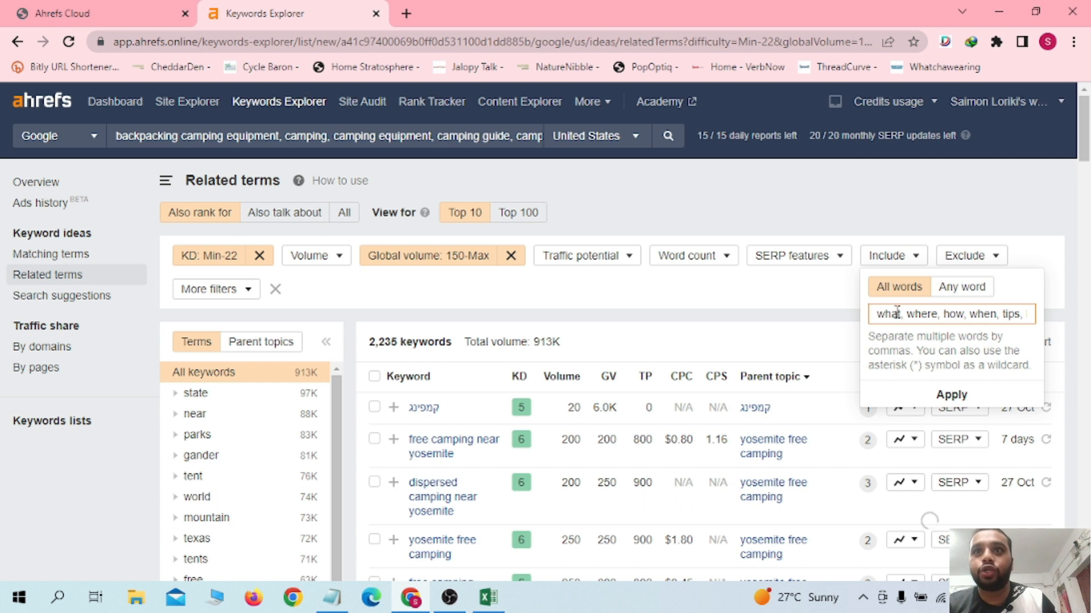
drag(877, 314, 1029, 319)
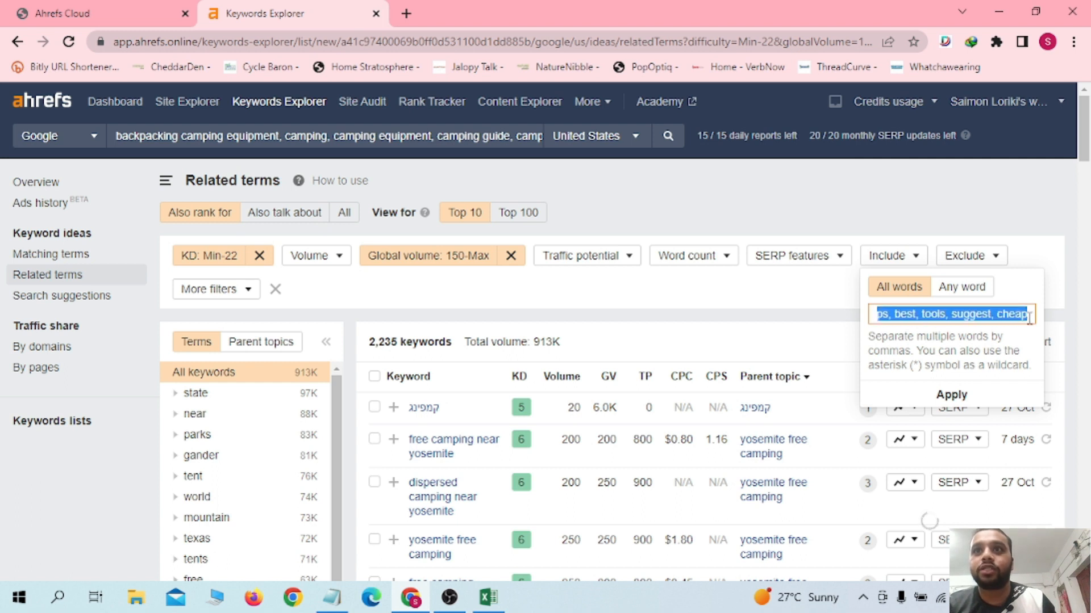
click(1003, 316)
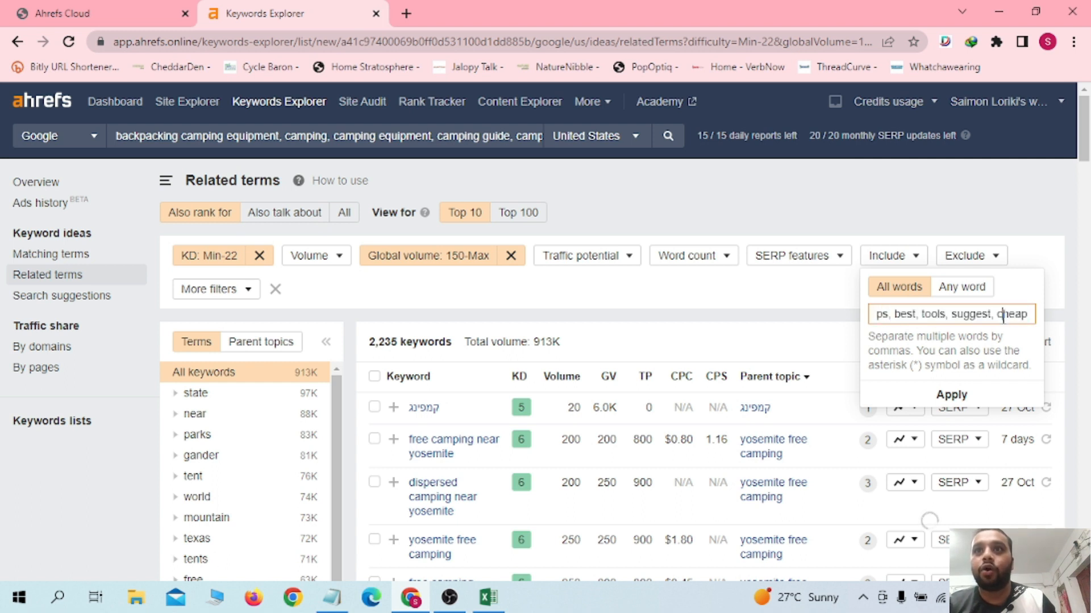
click(964, 289)
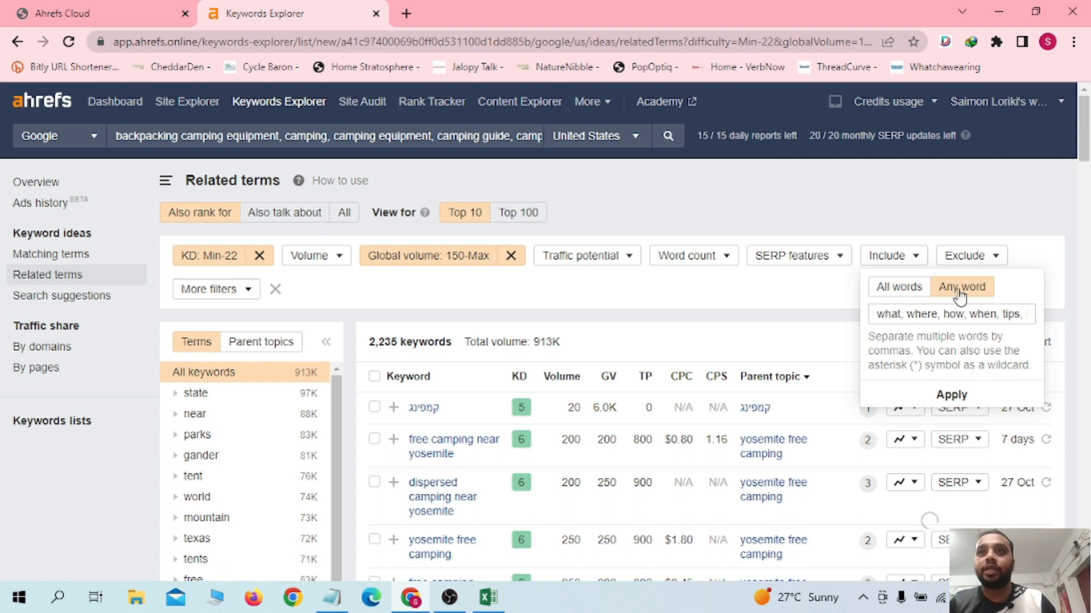
click(943, 313)
drag(877, 314, 945, 314)
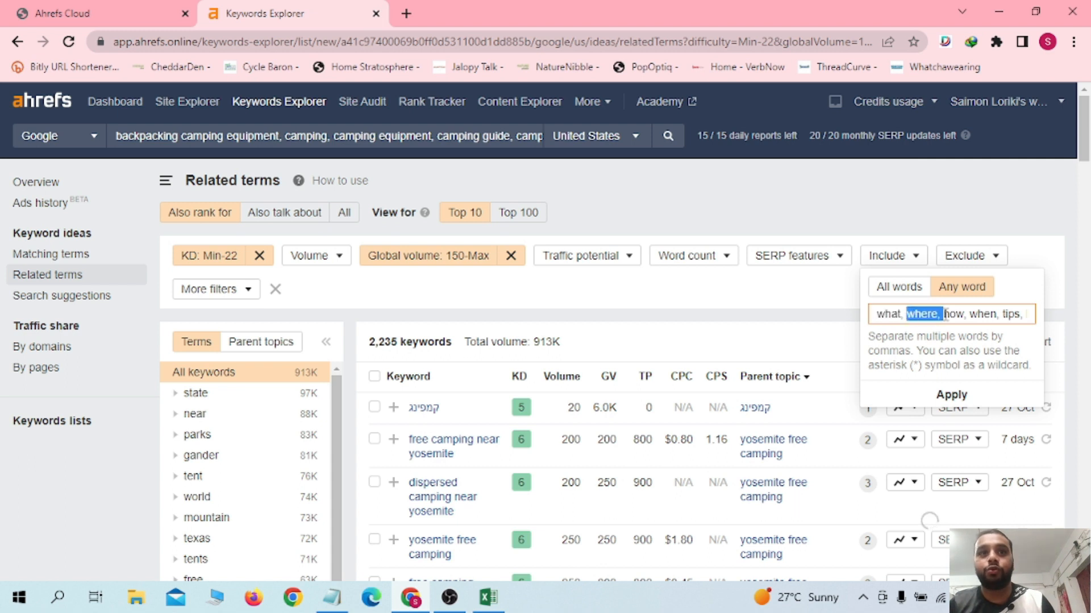
click(958, 314)
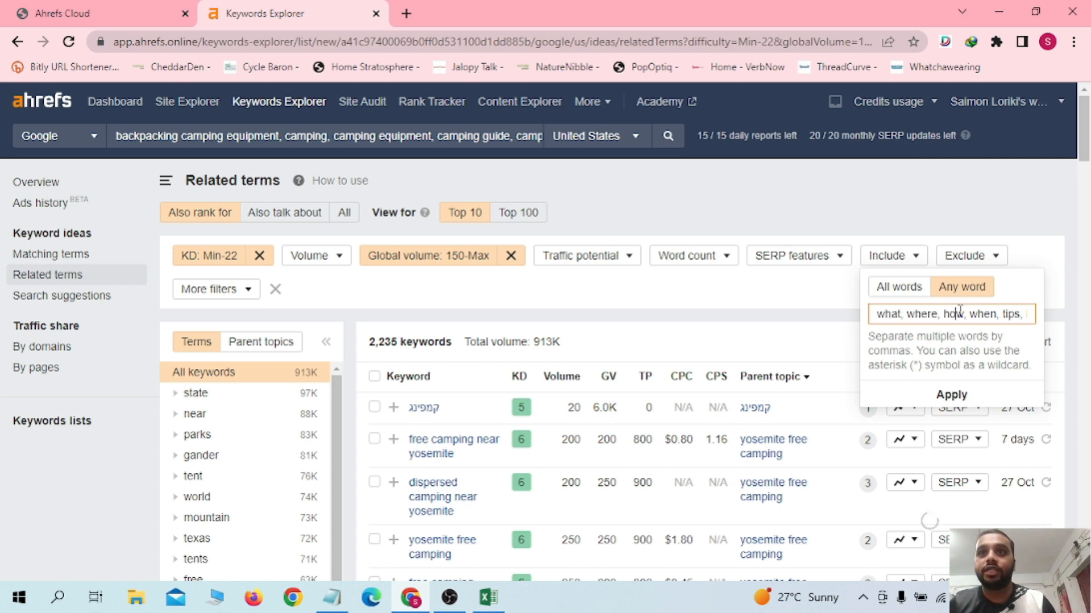
click(952, 392)
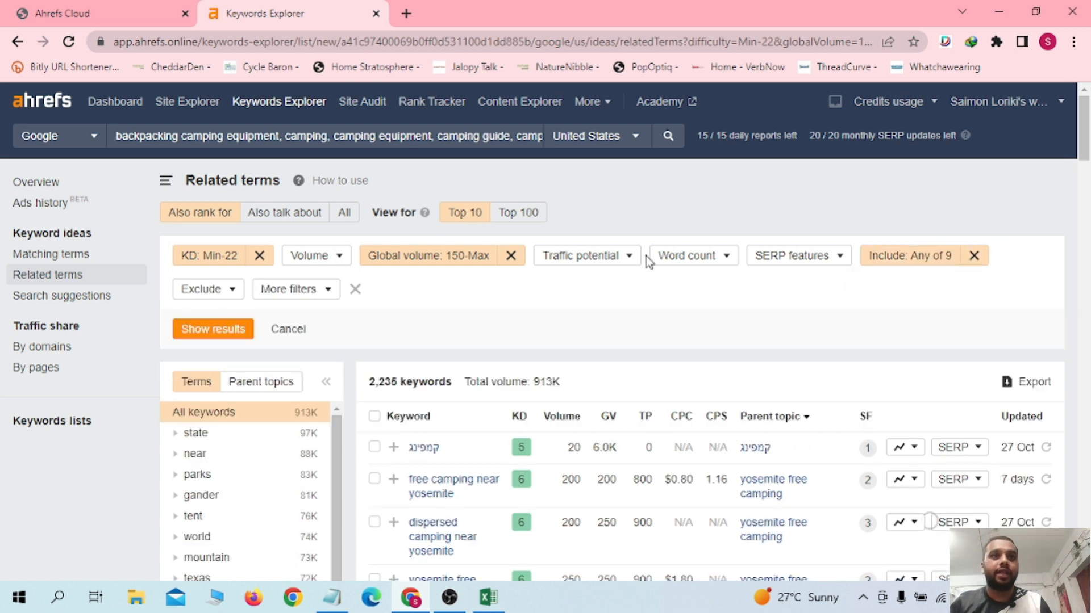
click(186, 331)
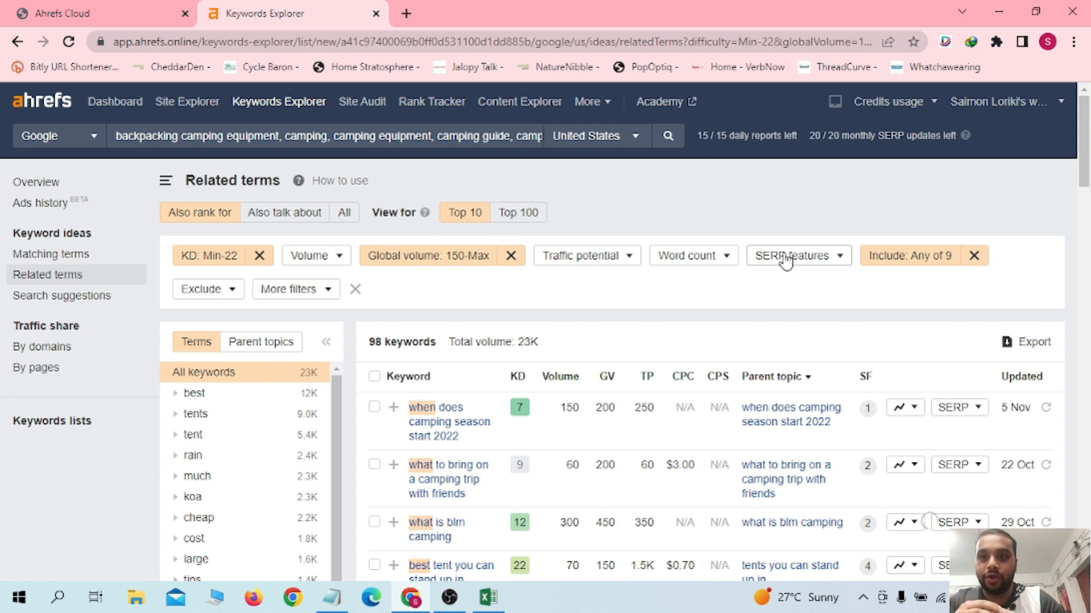
Step: Replace the Include filter with an Exclude filter for קמפינג and yosemite, and show the results
click(972, 256)
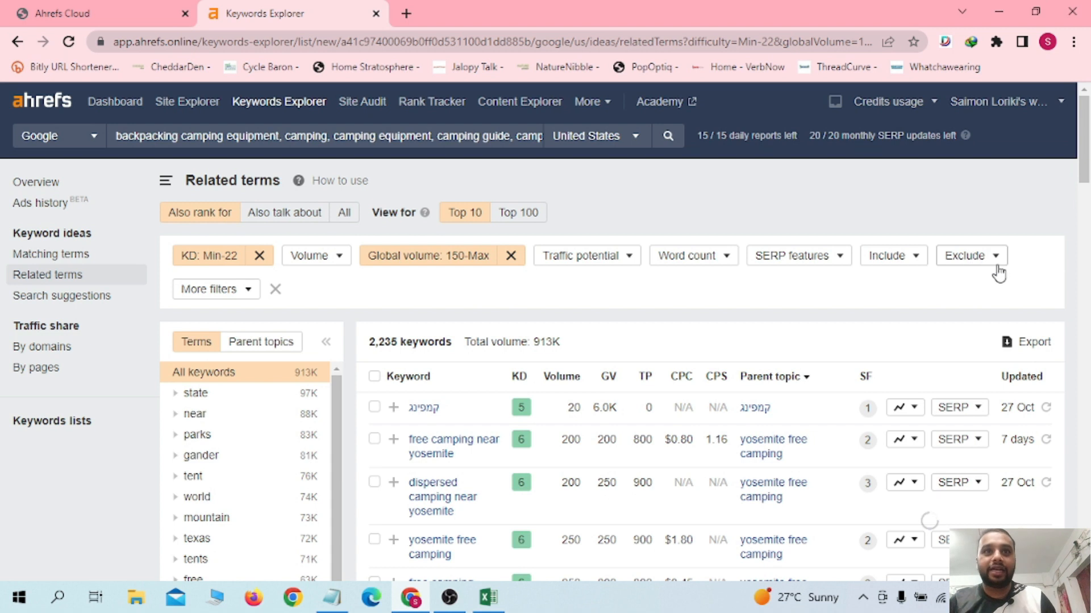
drag(470, 420, 407, 414)
key(ctrl+c)
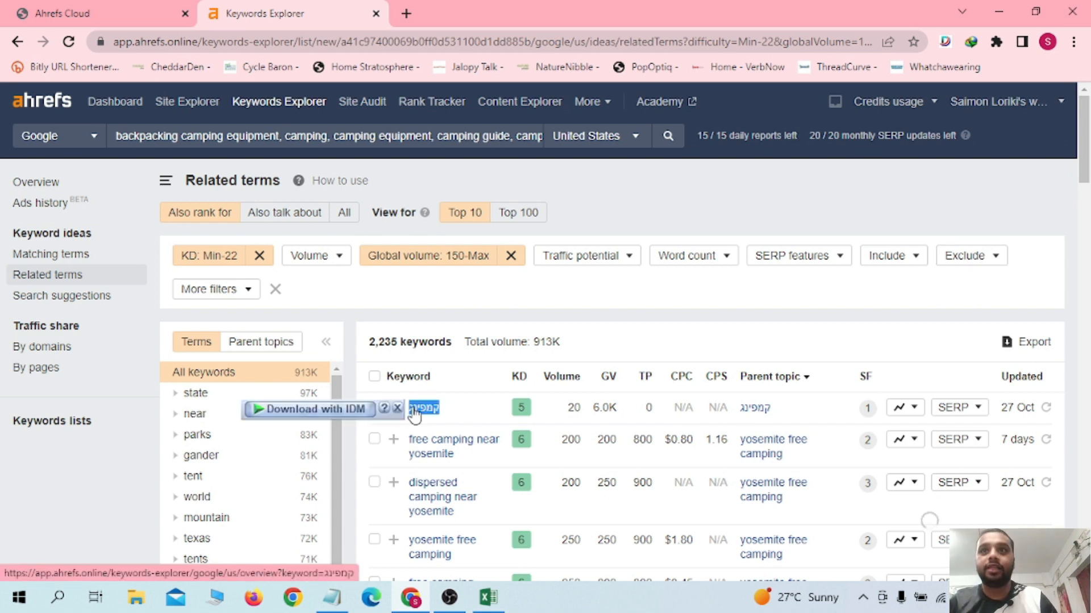
click(946, 260)
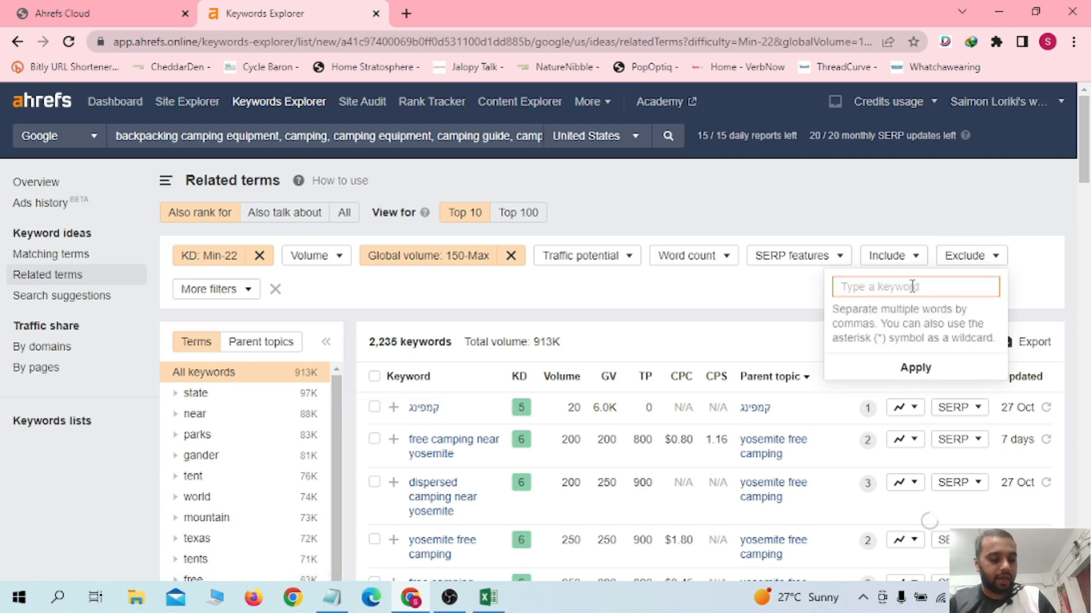
key(ctrl+v)
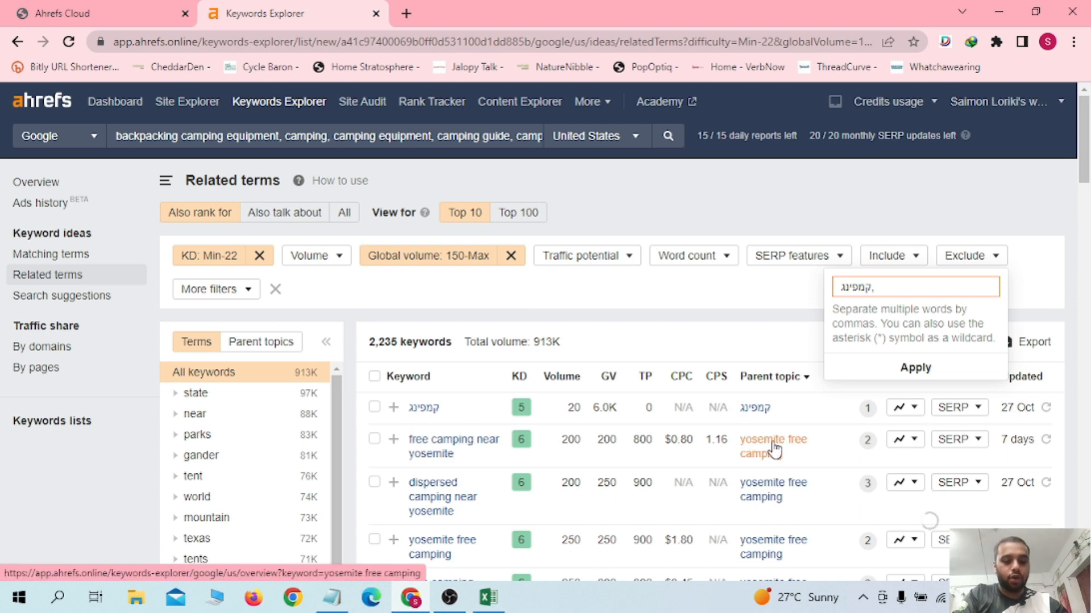
text(yiosem)
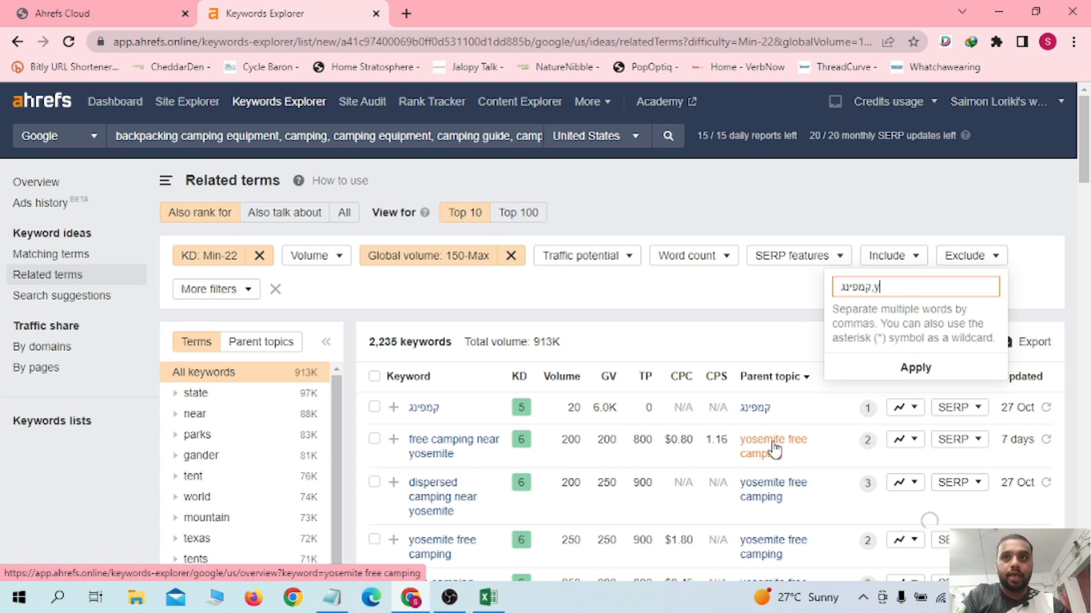
text(ite)
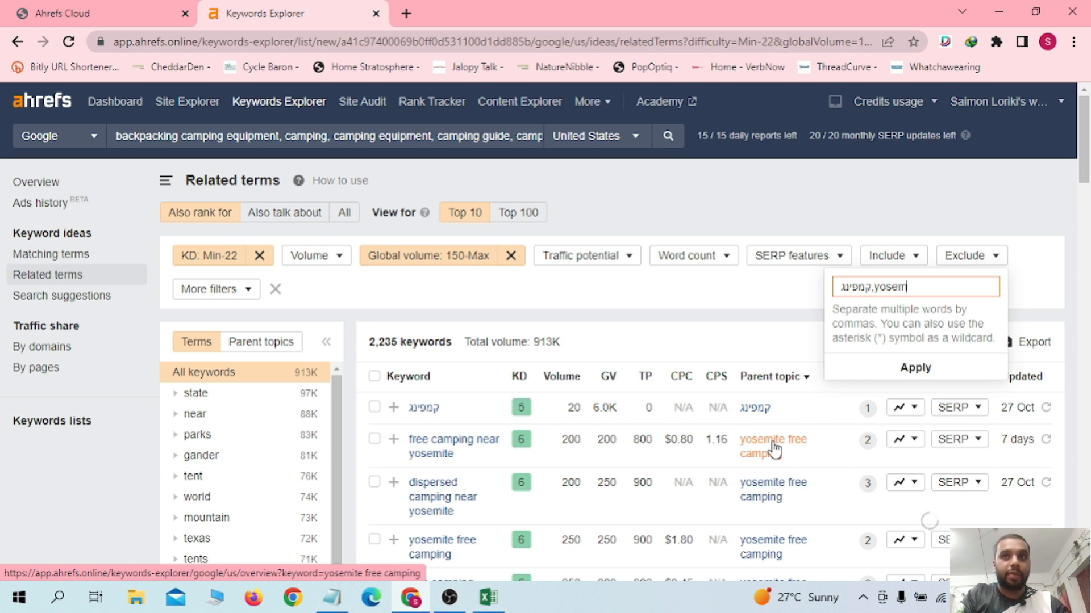
click(916, 367)
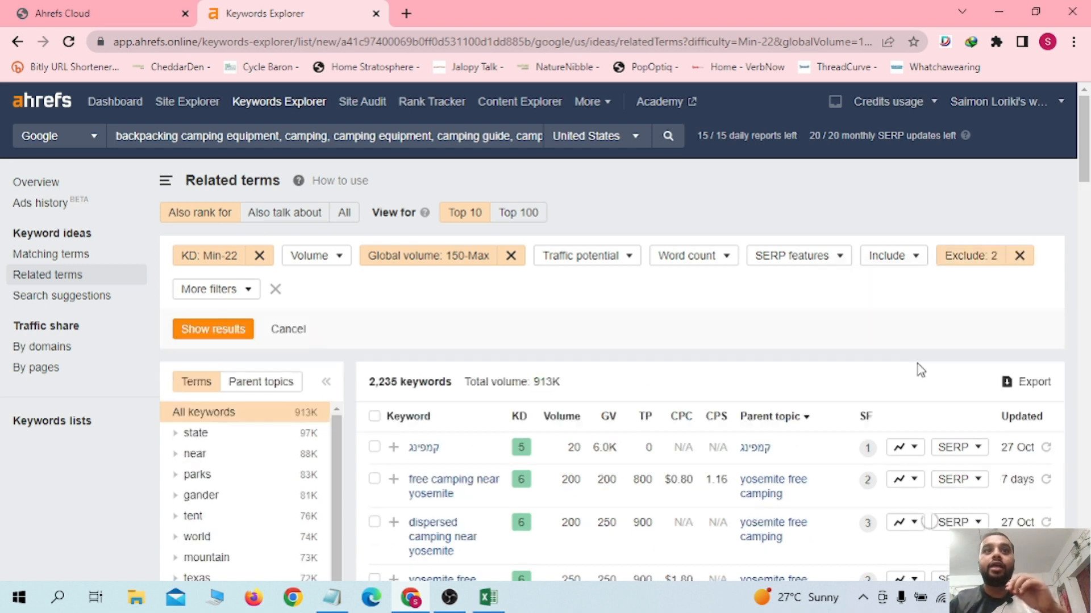
click(242, 330)
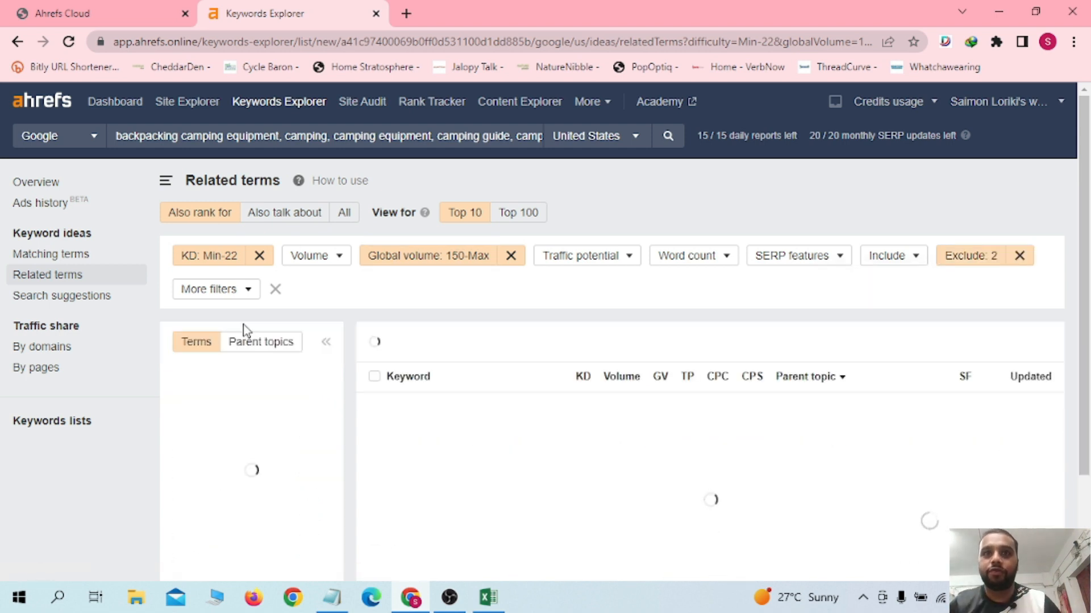